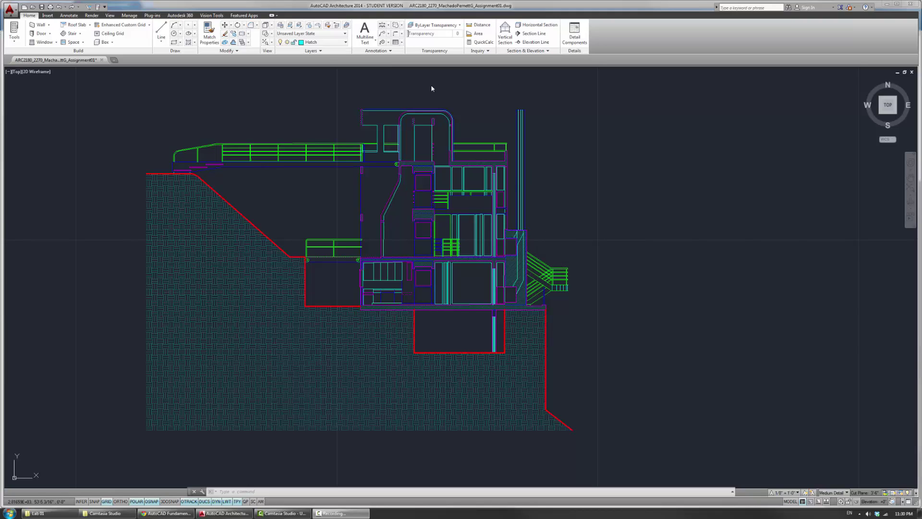
Step: Zoom to the stair core and turn the Background layer on
left_click(286, 207)
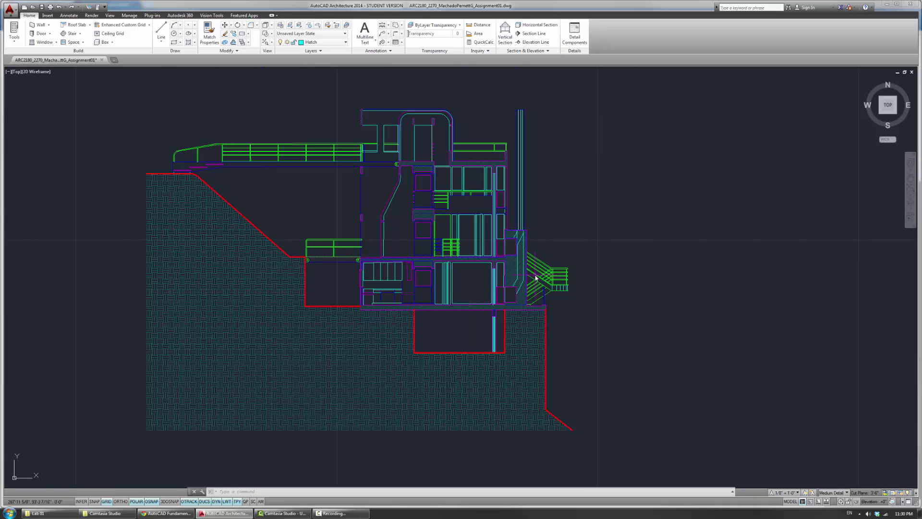
scroll(536, 278, "up", 2)
scroll(536, 277, "up", 4)
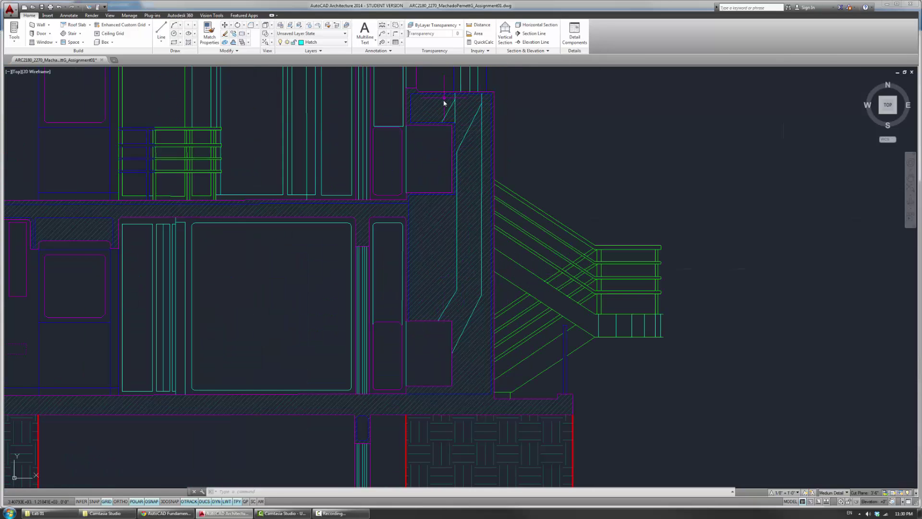
middle_click_drag(548, 185, 500, 216)
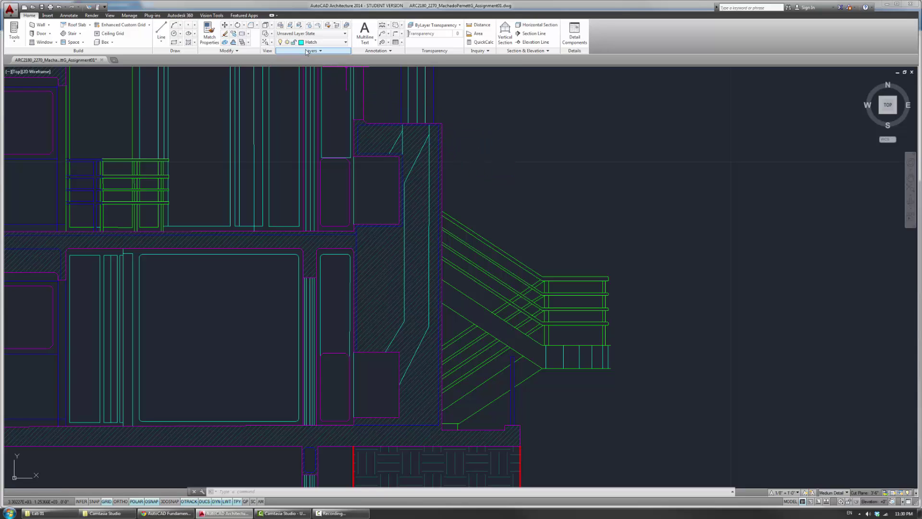
left_click(327, 42)
left_click(282, 59)
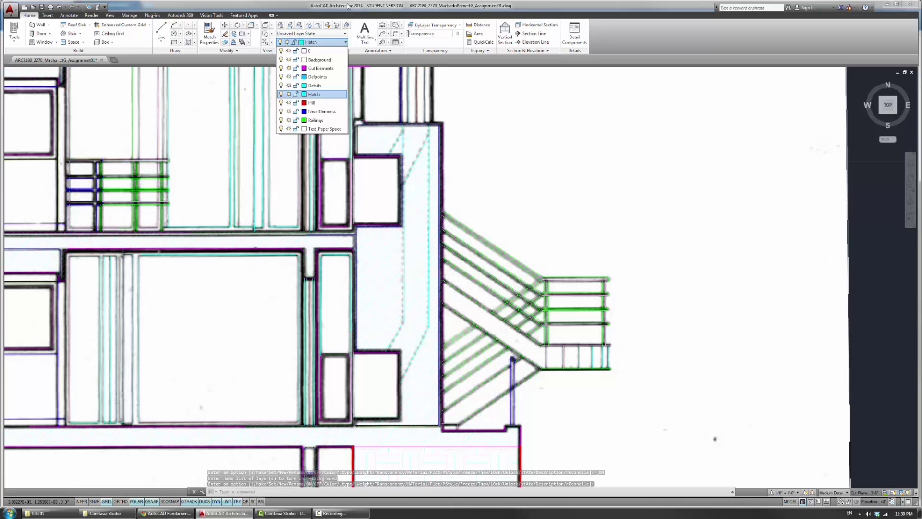
Step: Keep the Hatch layer on, then turn the Background layer off again
left_click(282, 95)
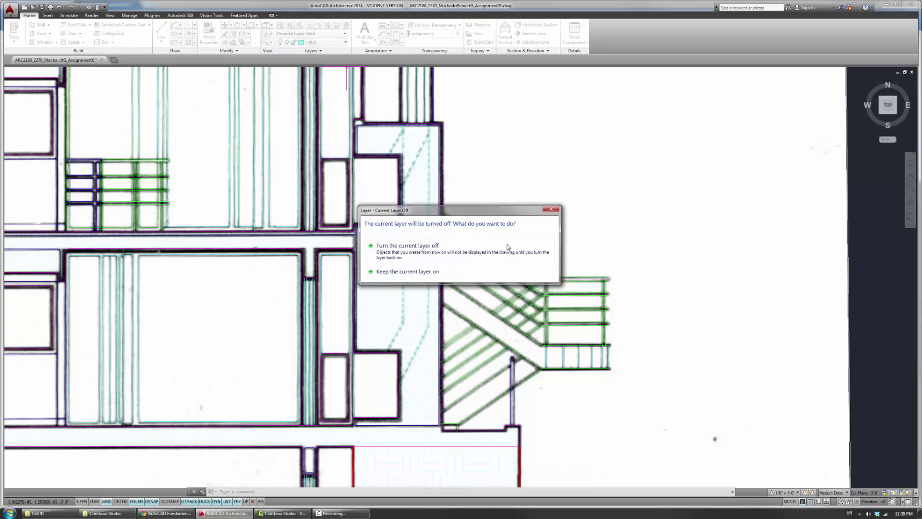
left_click(444, 272)
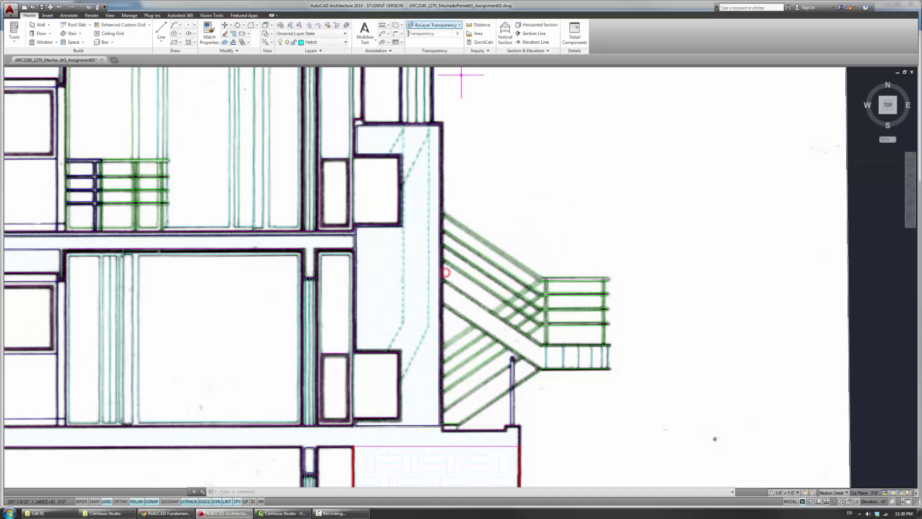
left_click(343, 42)
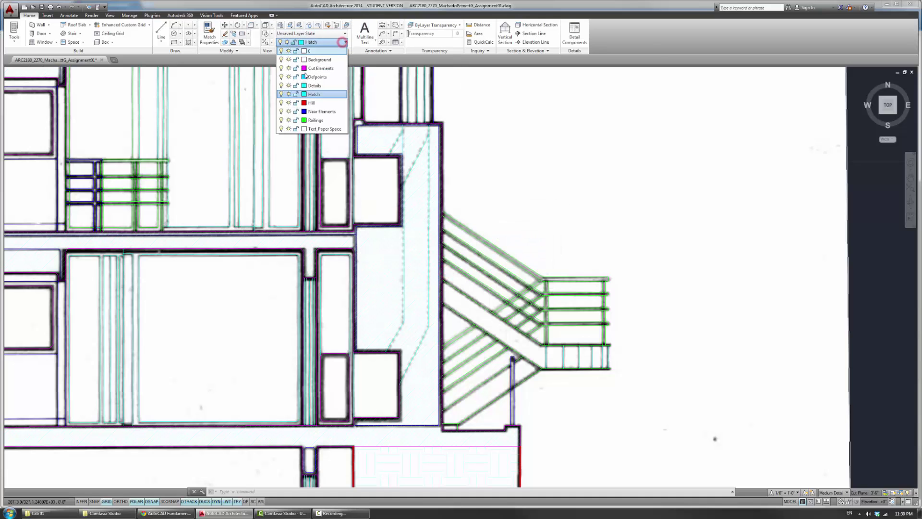
left_click(281, 60)
left_click(517, 165)
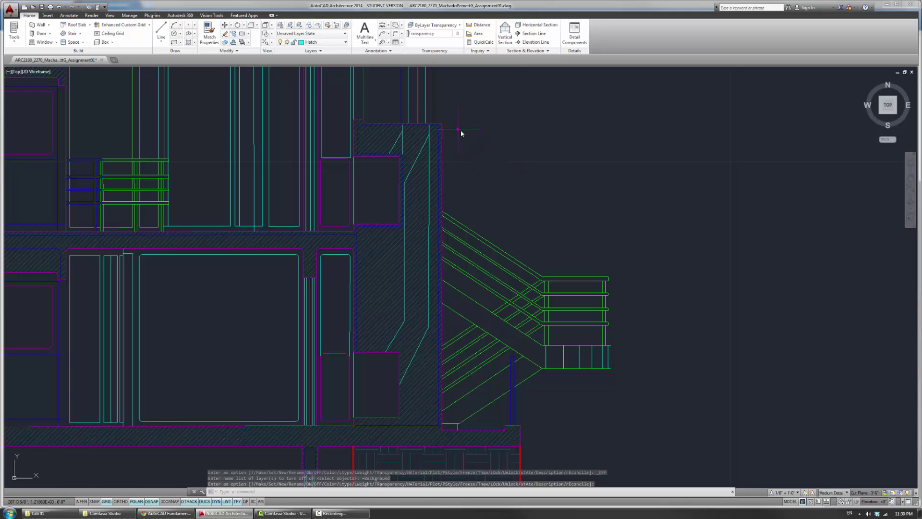
scroll(397, 142, "up", 4)
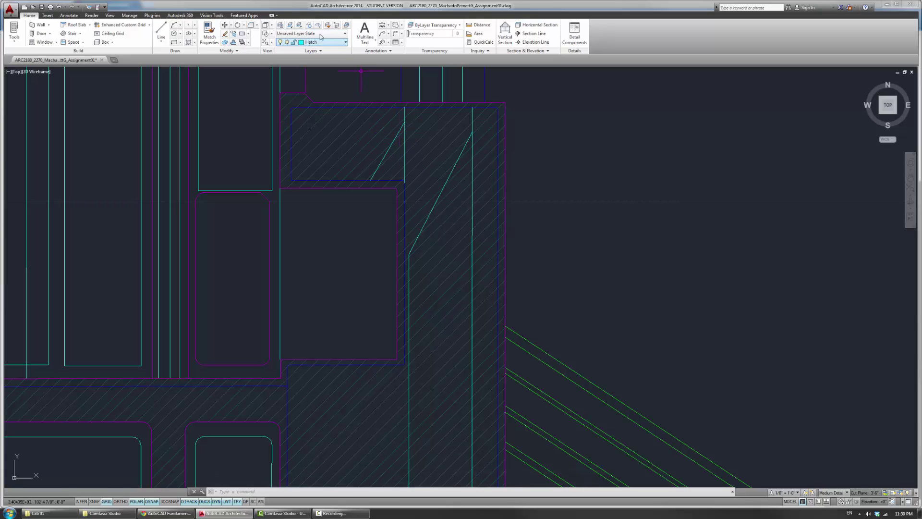
left_click(280, 25)
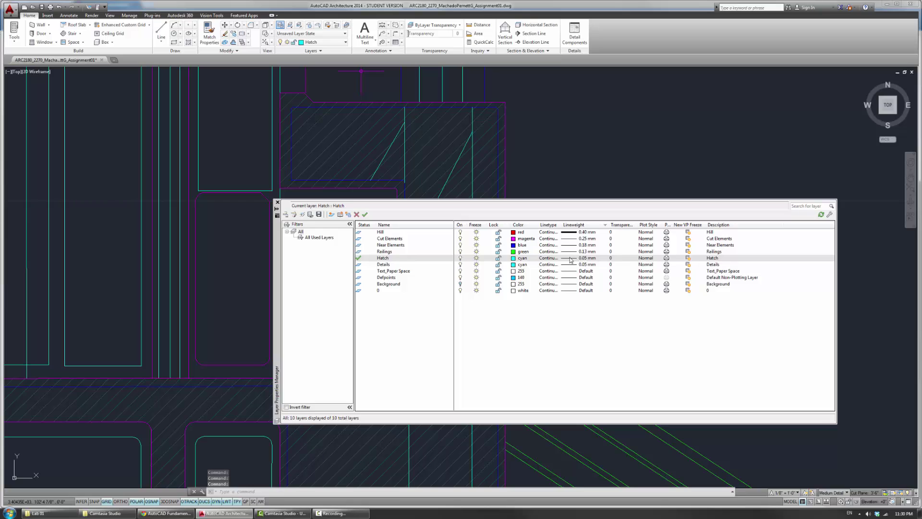
left_click(549, 259)
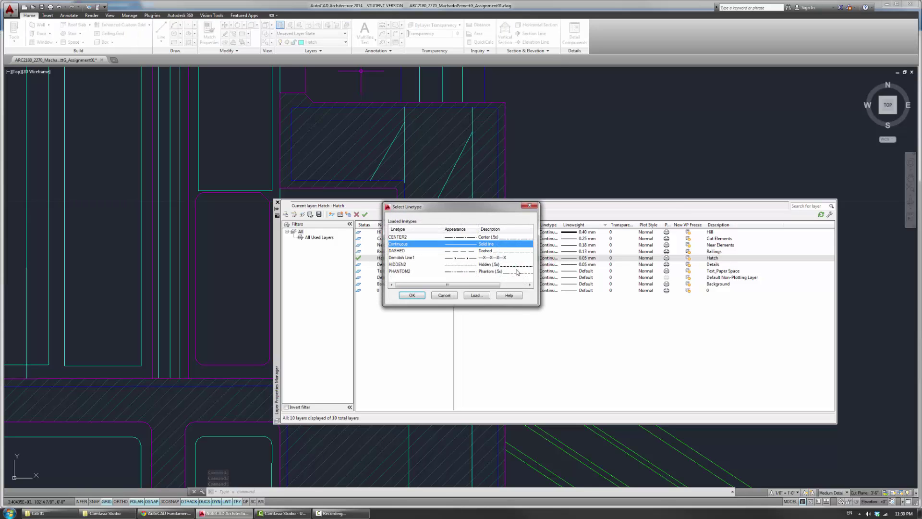
left_click(444, 295)
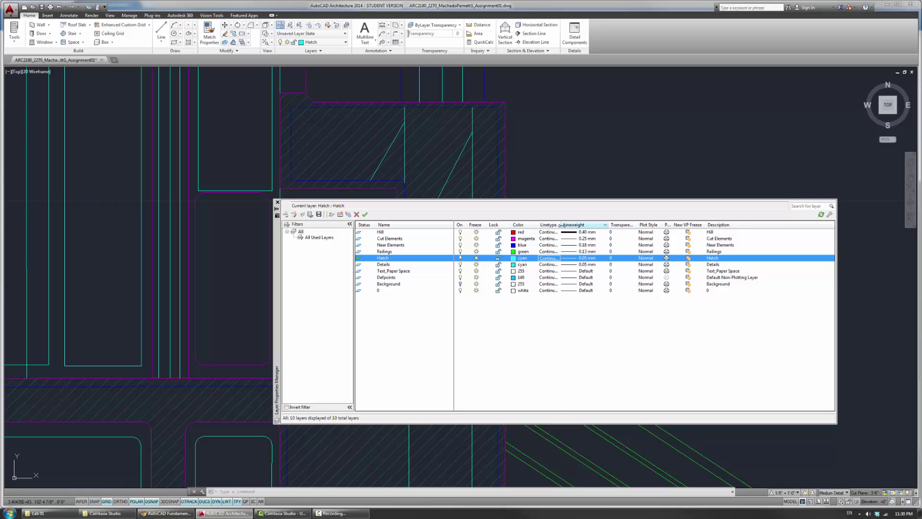
left_click_drag(559, 226, 580, 226)
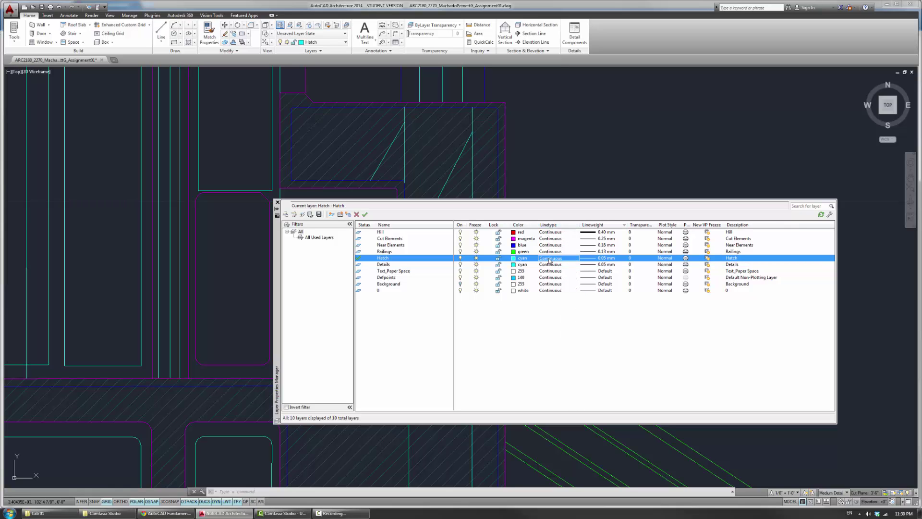
left_click(549, 258)
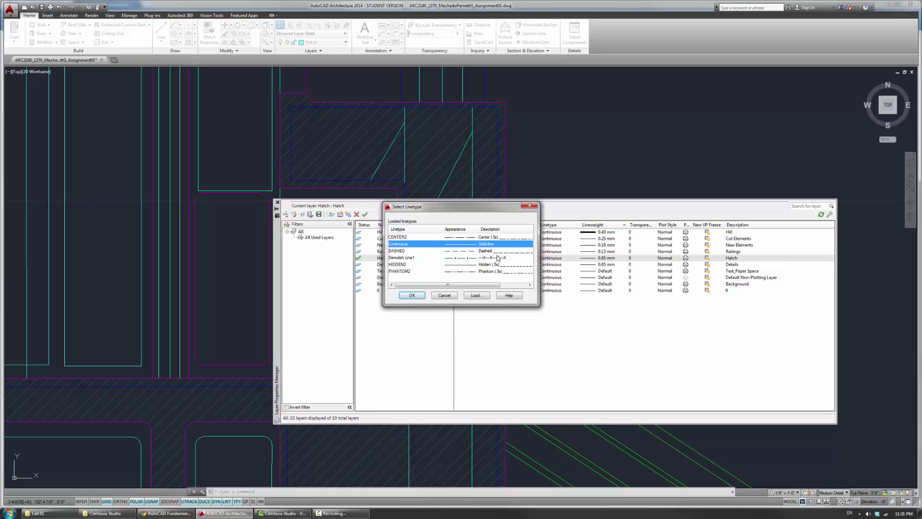
left_click(444, 295)
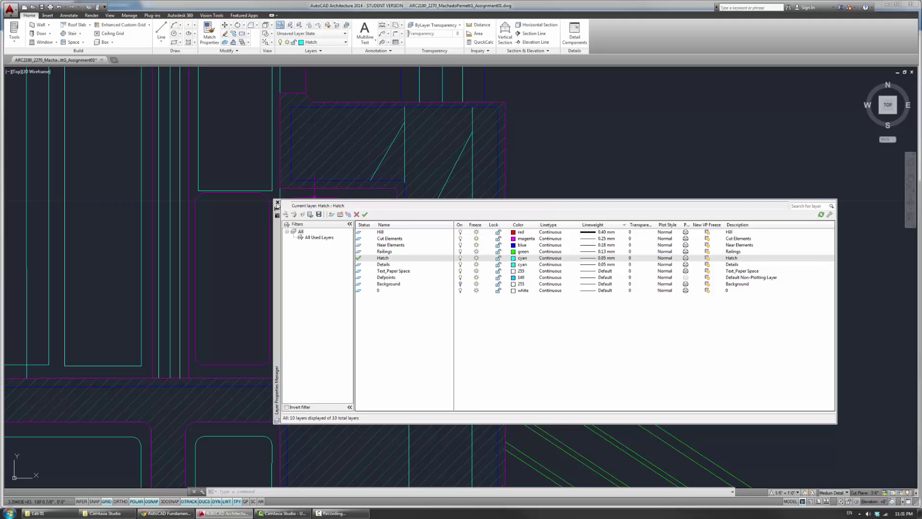
left_click(277, 203)
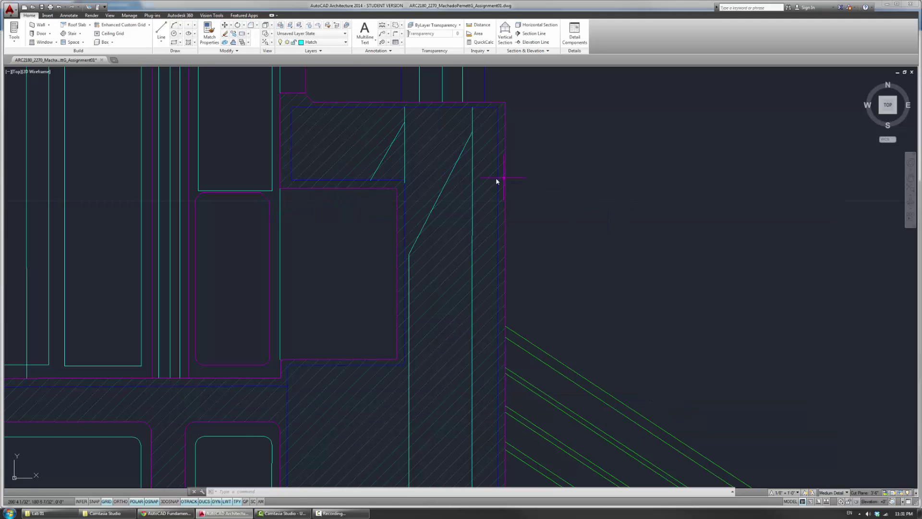
Step: Select the four cyan stair-core polylines and right-click the selection
scroll(471, 167, "down", 2)
scroll(442, 339, "up", 4)
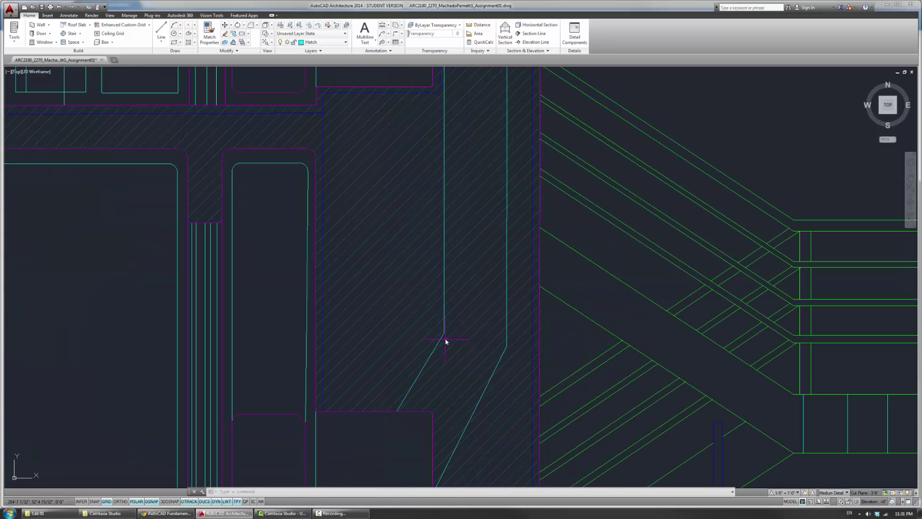
left_click(444, 332)
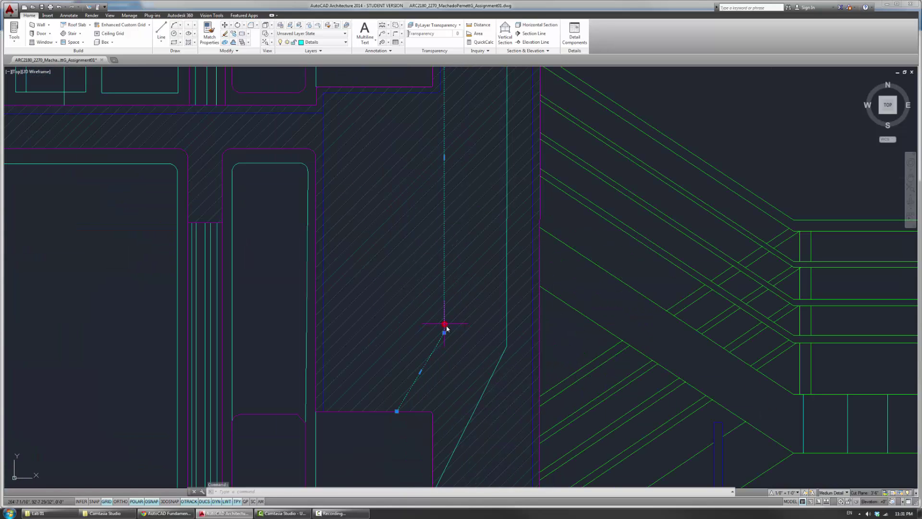
left_click(509, 298)
middle_click_drag(509, 173, 503, 347)
scroll(465, 249, "up", 5)
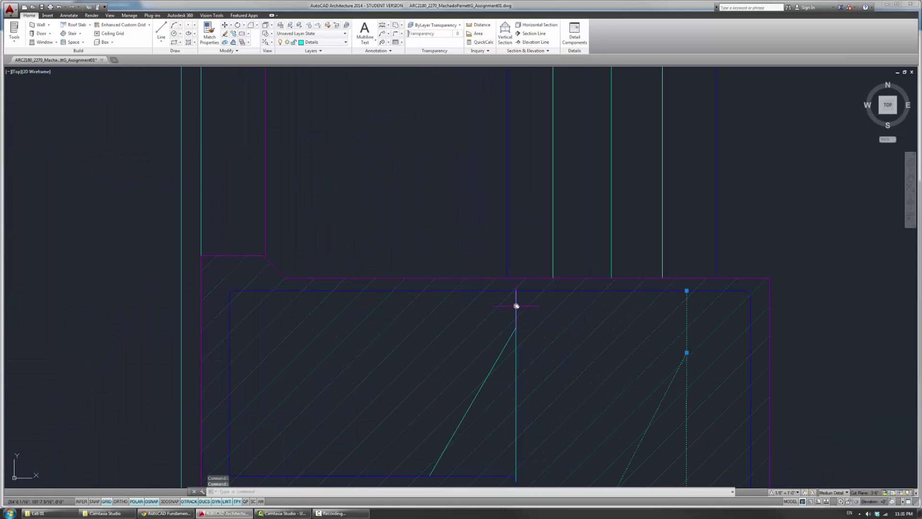
scroll(485, 132, "down", 5)
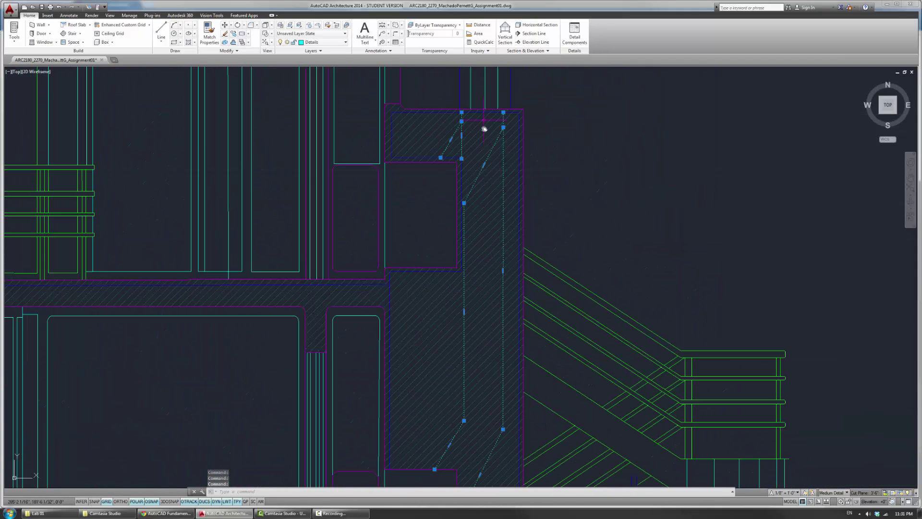
scroll(510, 130, "up", 3)
middle_click_drag(498, 123, 497, 152)
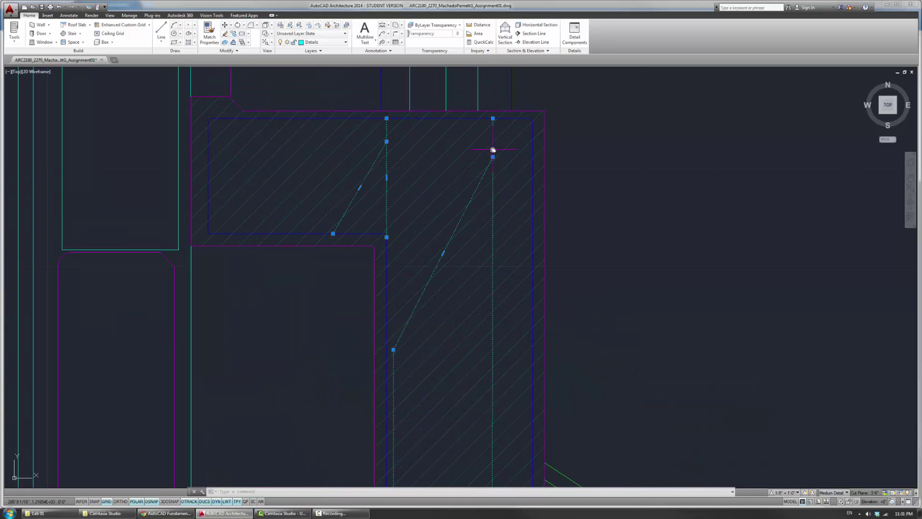
right_click(493, 150)
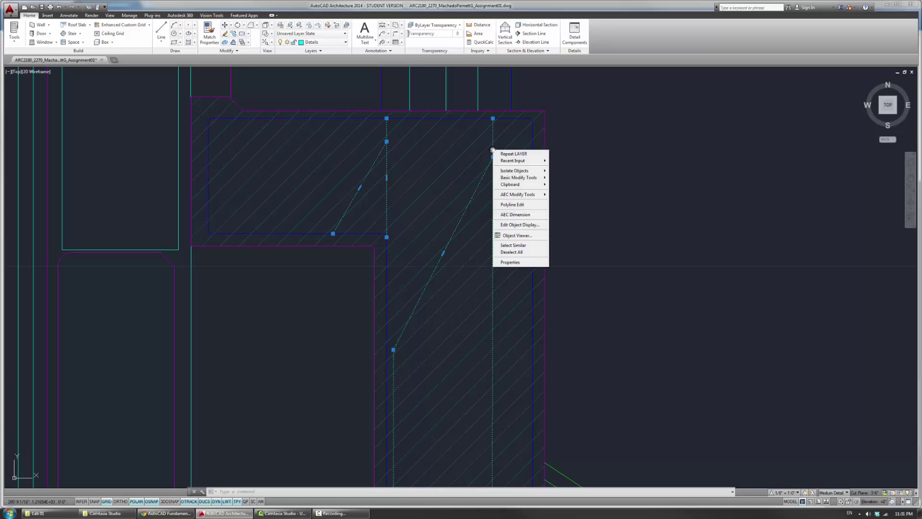
Step: Set the selected stair polylines' linetype to DASHED in the Properties palette
left_click(511, 261)
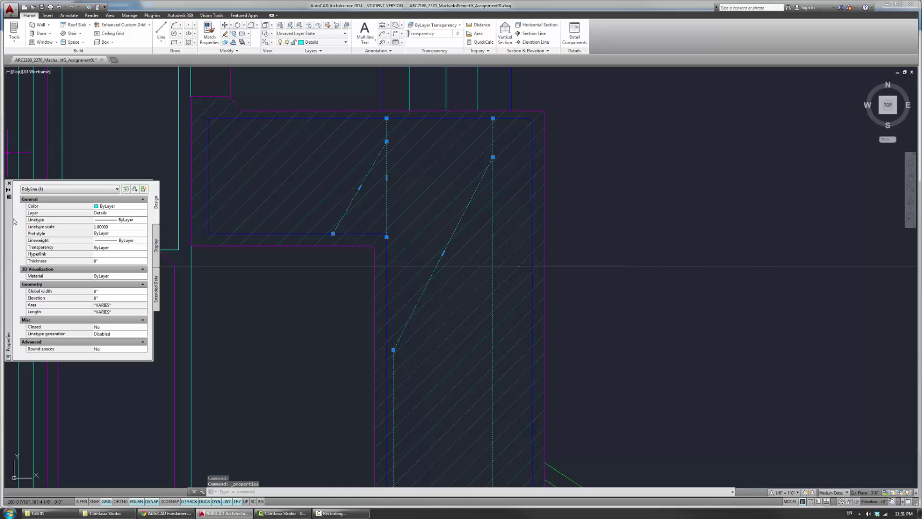
mouse_move(13, 221)
left_mouse_down()
mouse_move(641, 221)
mouse_move(659, 144)
left_mouse_up()
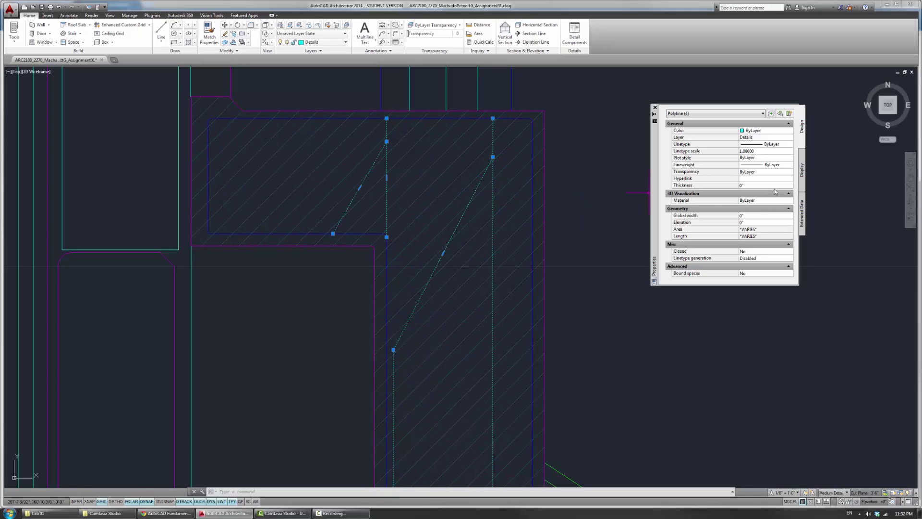
left_click(776, 144)
left_click(790, 145)
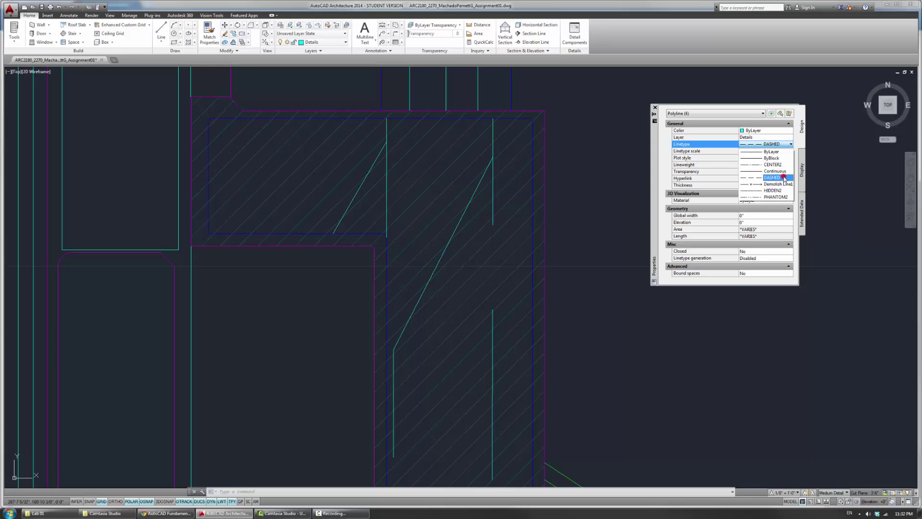
left_click(784, 178)
middle_click_drag(490, 258, 493, 197)
scroll(493, 196, "down", 5)
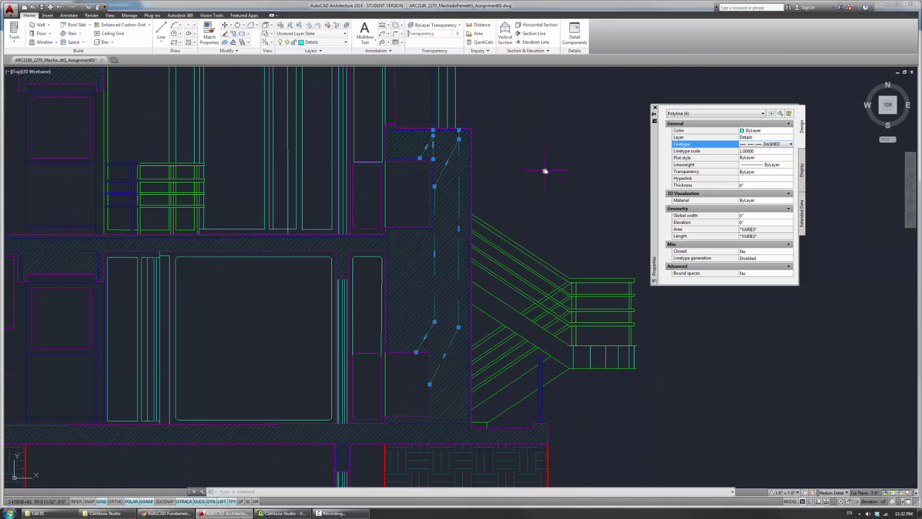
scroll(546, 171, "up", 2)
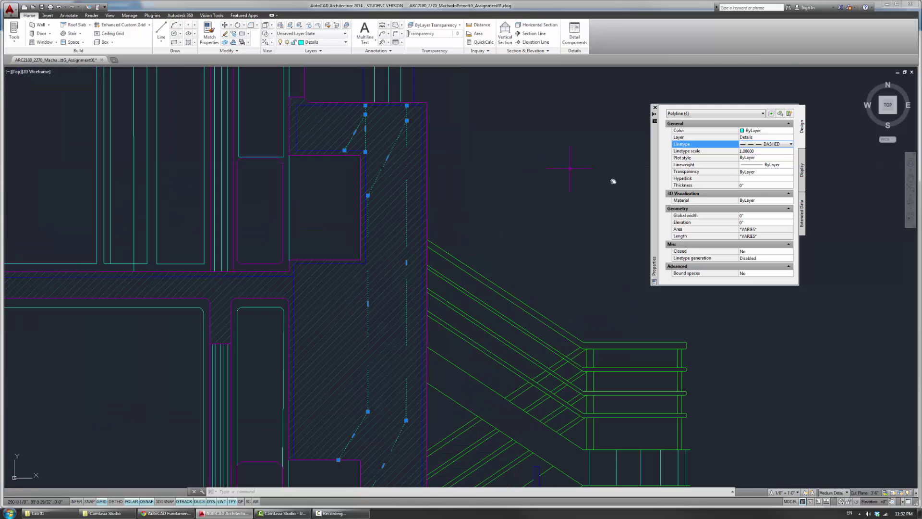
Step: Change the polylines' linetype scale to 5, then to 0.1, and deselect them
left_click(774, 152)
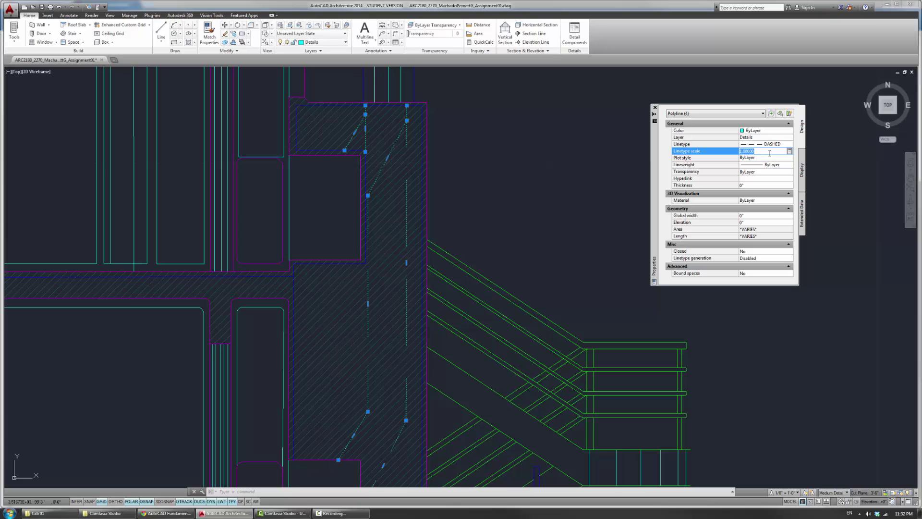
type("5")
key("Return")
double_click(770, 153)
type("0.1")
key("Return")
scroll(427, 229, "up", 1)
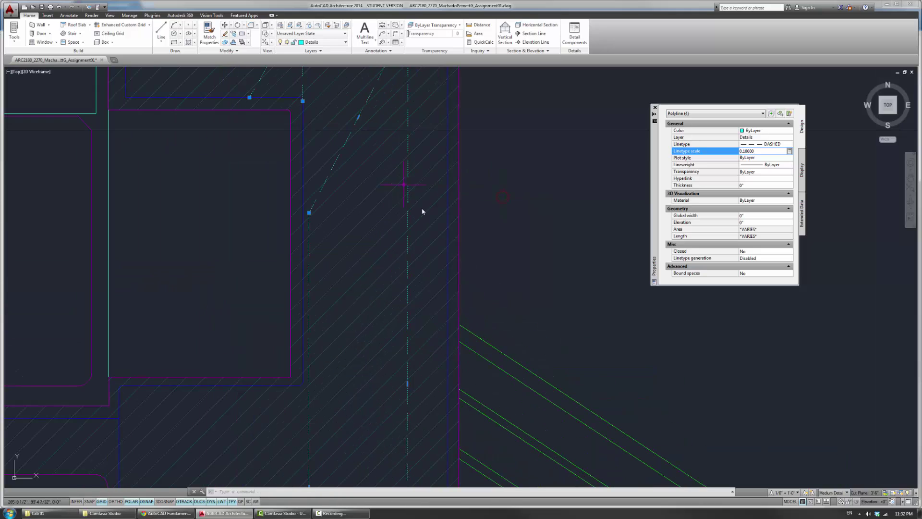
scroll(486, 202, "down", 1)
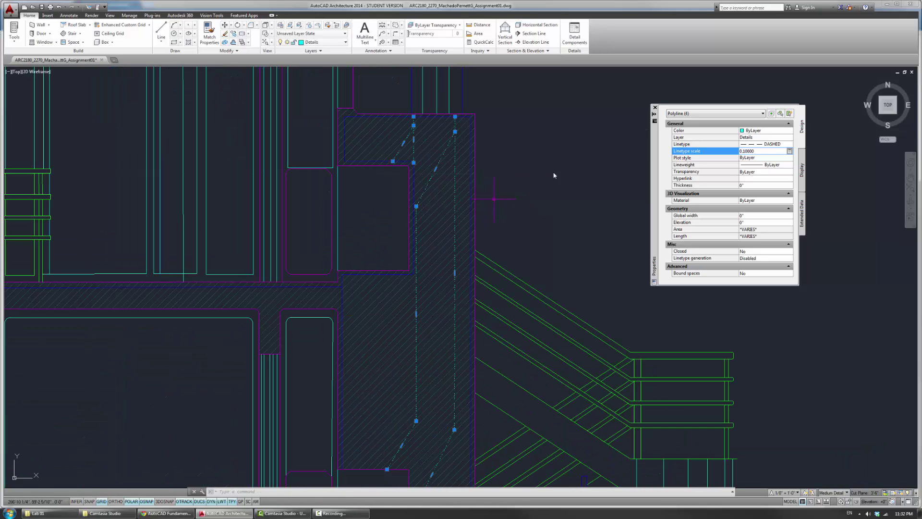
key("Escape")
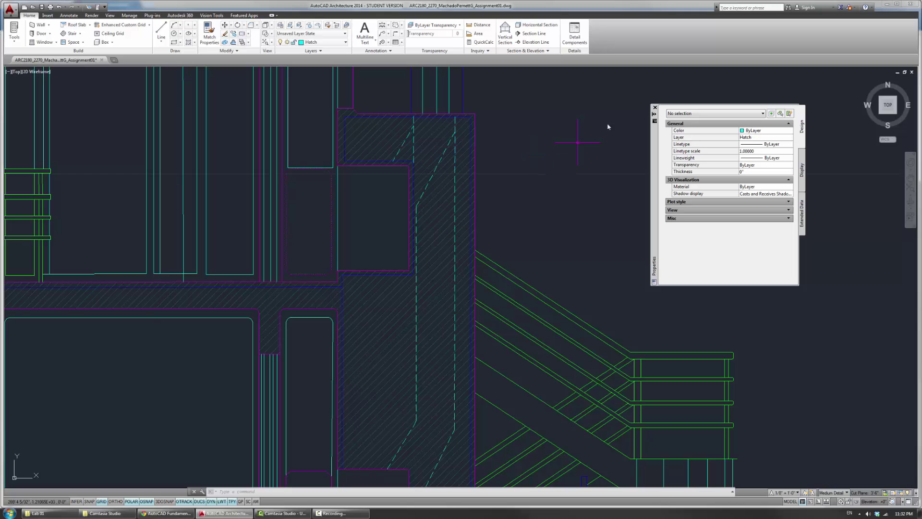
Step: Close the Properties palette and zoom out to show the full building section
left_click(654, 108)
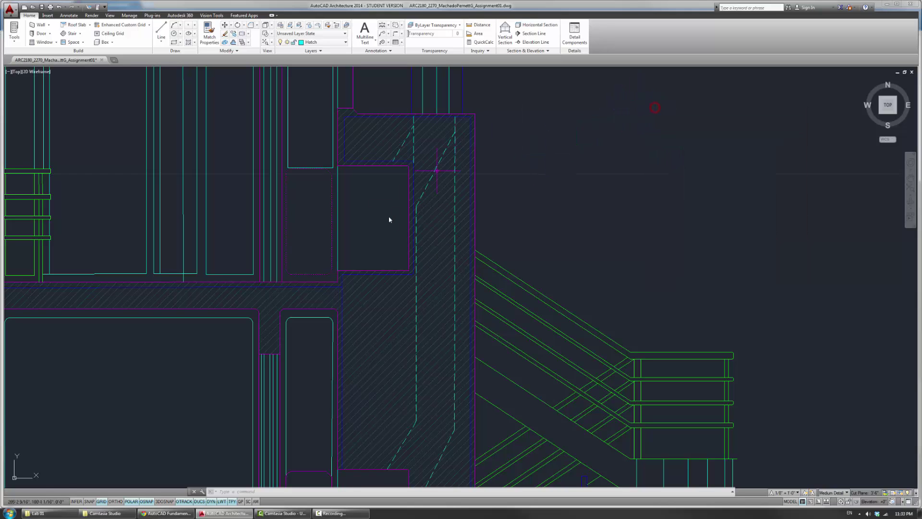
scroll(484, 207, "down", 8)
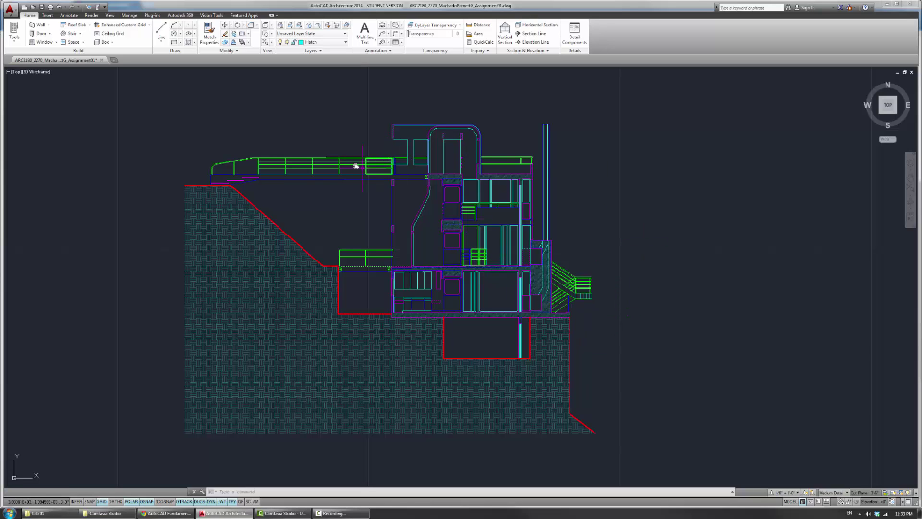
key("Escape")
key("Escape")
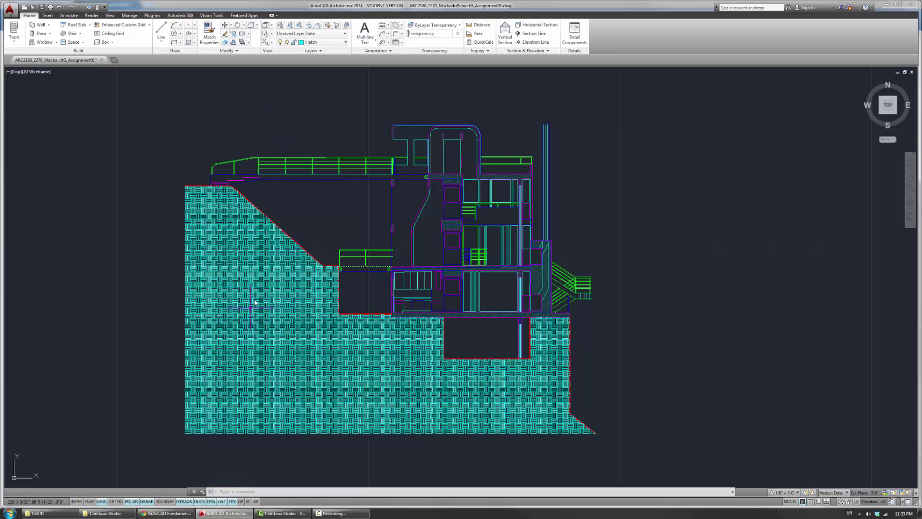
Step: On the Canvas course page, look over the Part 12 to Part 16 headings
left_click(166, 513)
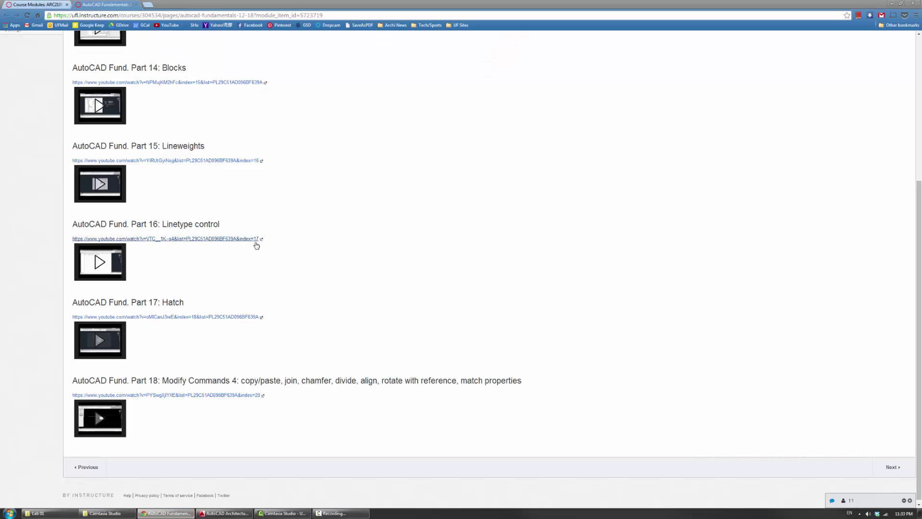
scroll(256, 245, "up", 4)
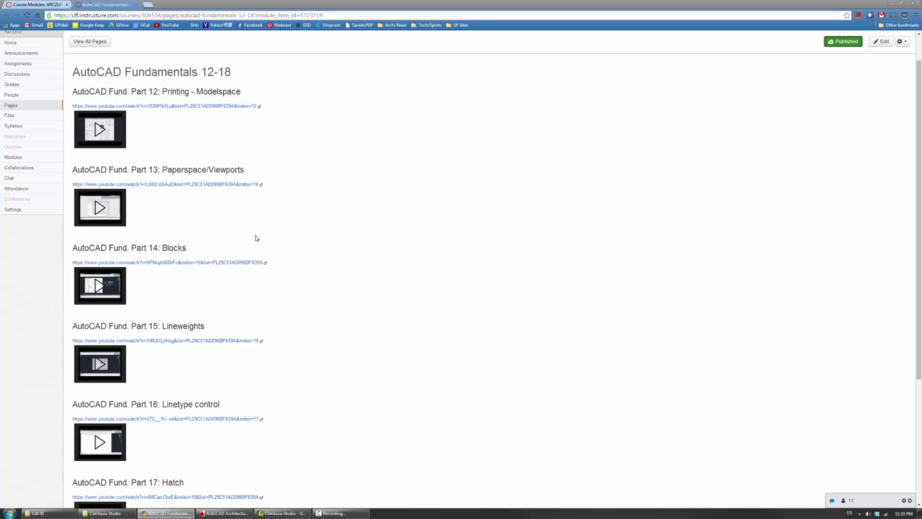
triple_click(223, 90)
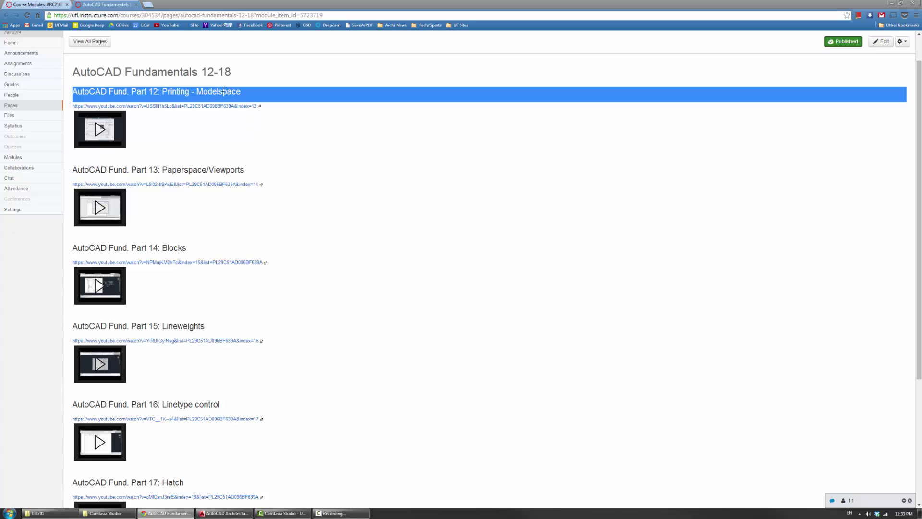
triple_click(210, 169)
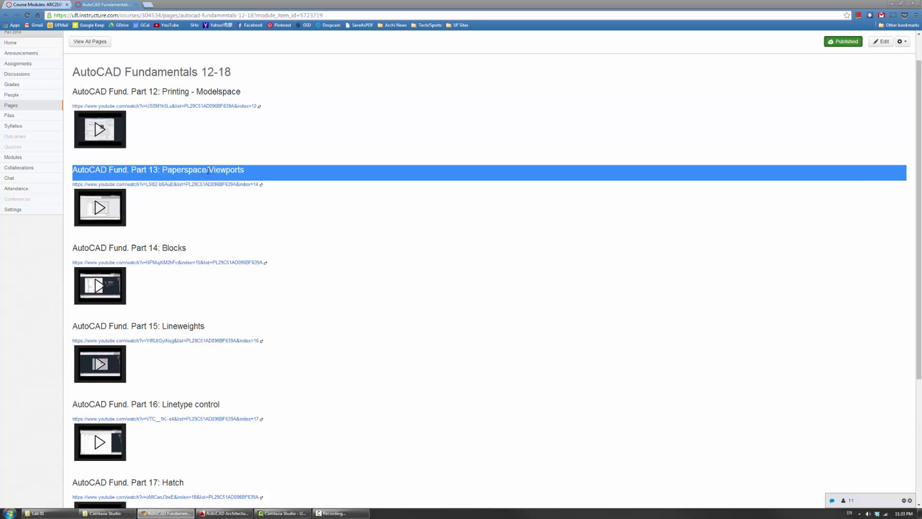
left_click(359, 238)
scroll(319, 231, "down", 3)
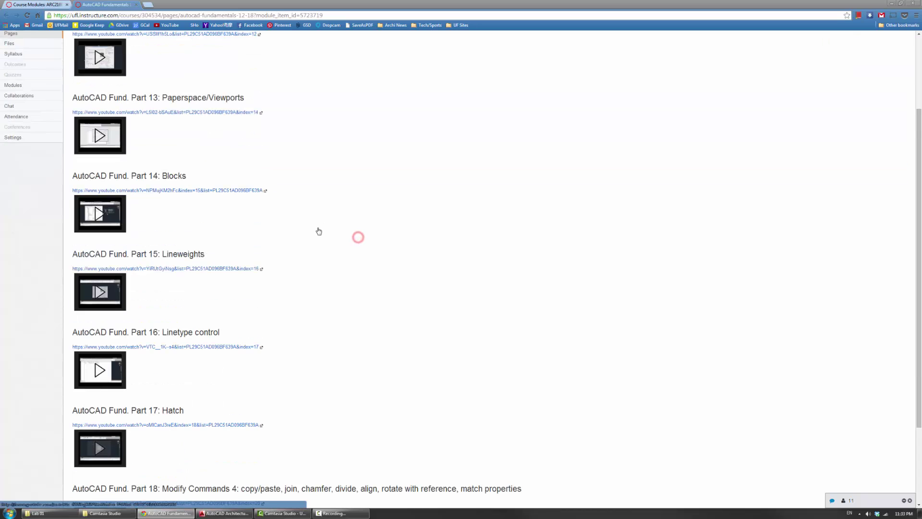
scroll(319, 232, "down", 1)
triple_click(206, 296)
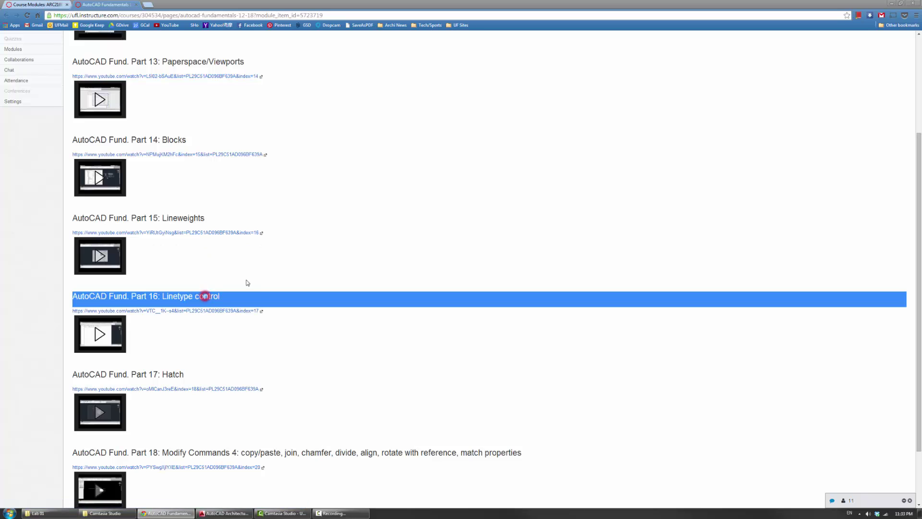
triple_click(195, 215)
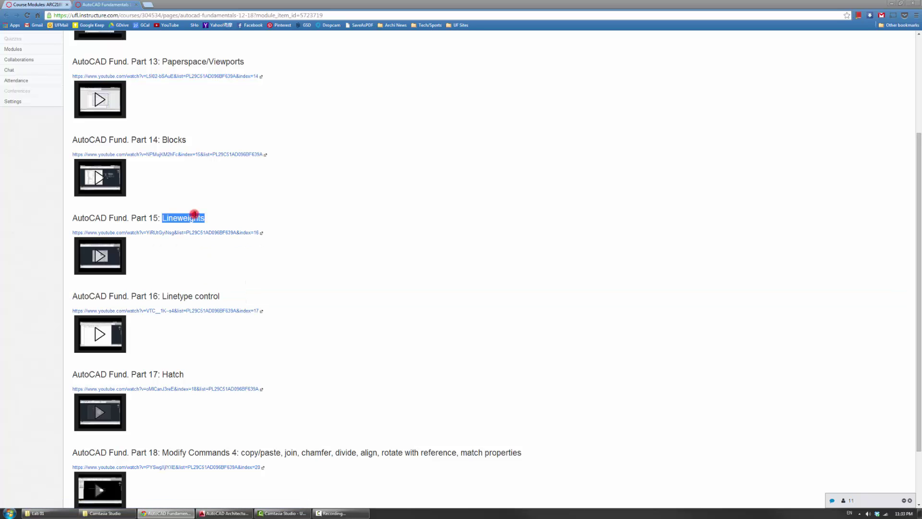
Step: Open and pause the Part 15: Lineweights video, then return to AutoCAD
left_click(259, 255)
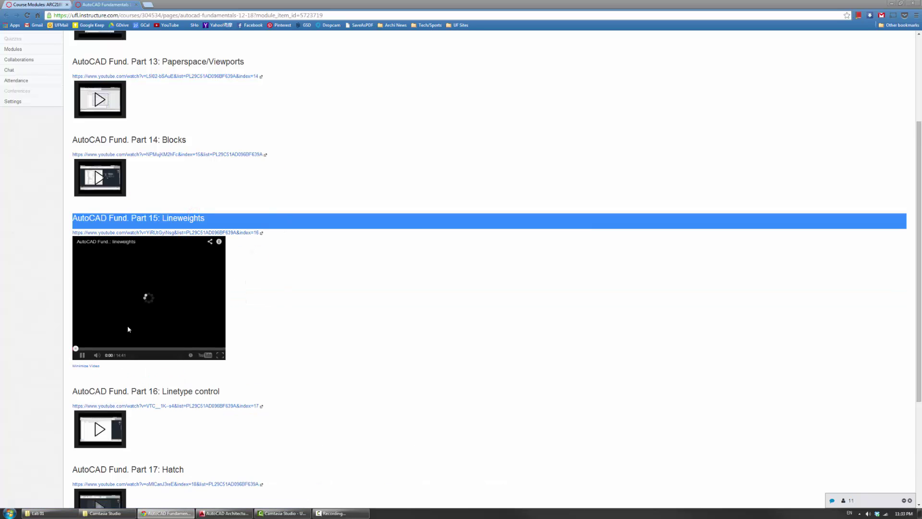
left_click(148, 298)
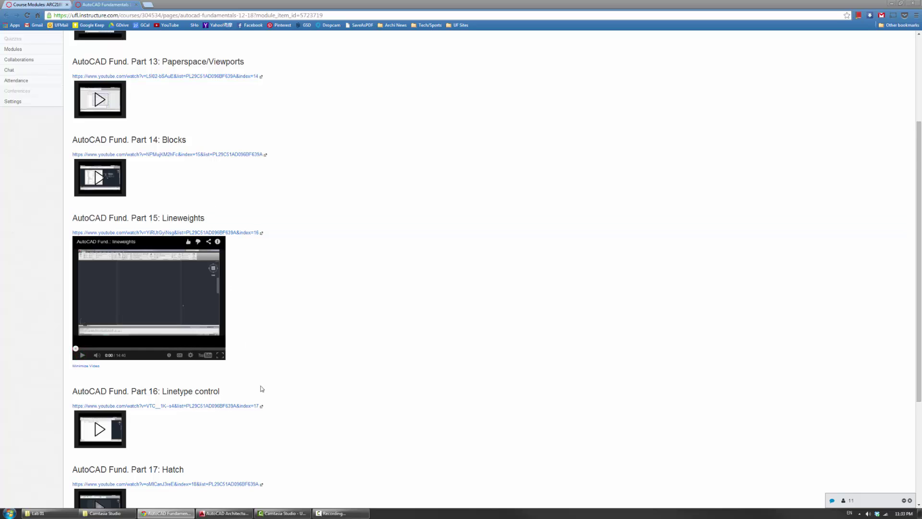
scroll(214, 409, "down", 2)
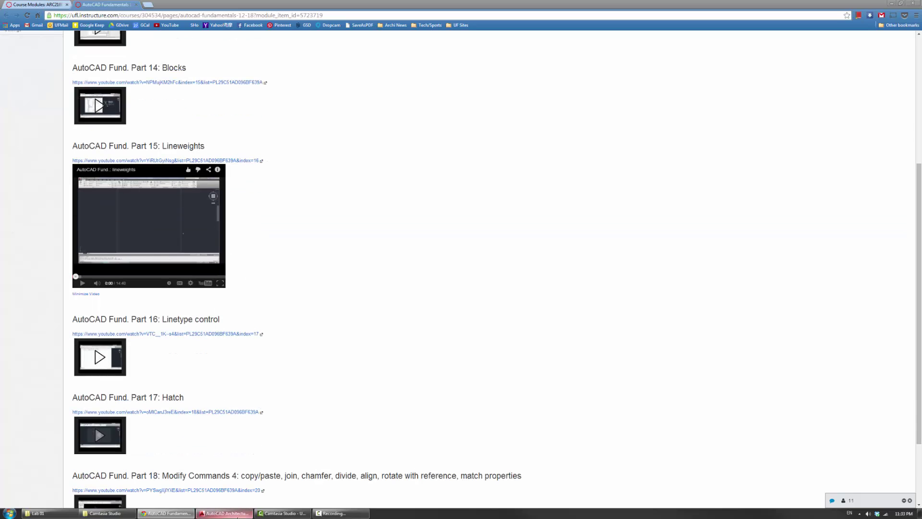
left_click(226, 513)
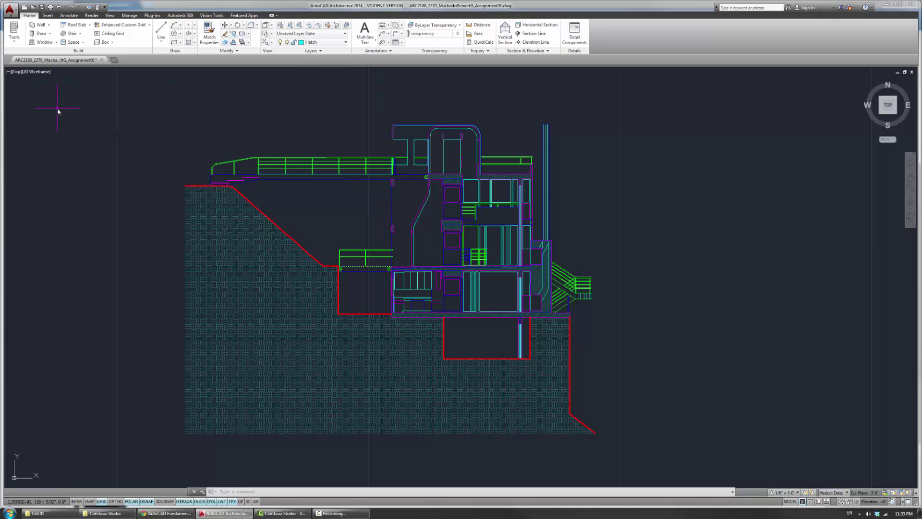
Step: Maximize the AutoCAD window and open Plot from the Application menu's Print entry
left_click(10, 18)
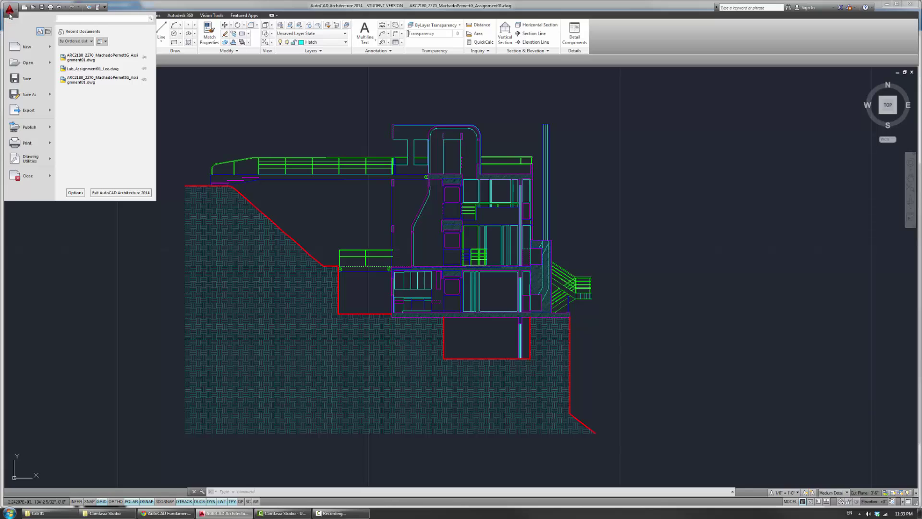
left_click(9, 18)
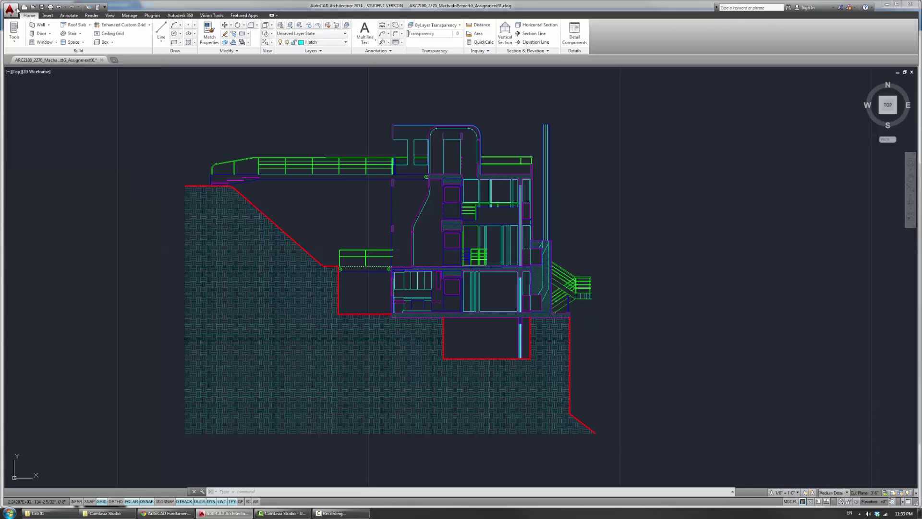
double_click(19, 7)
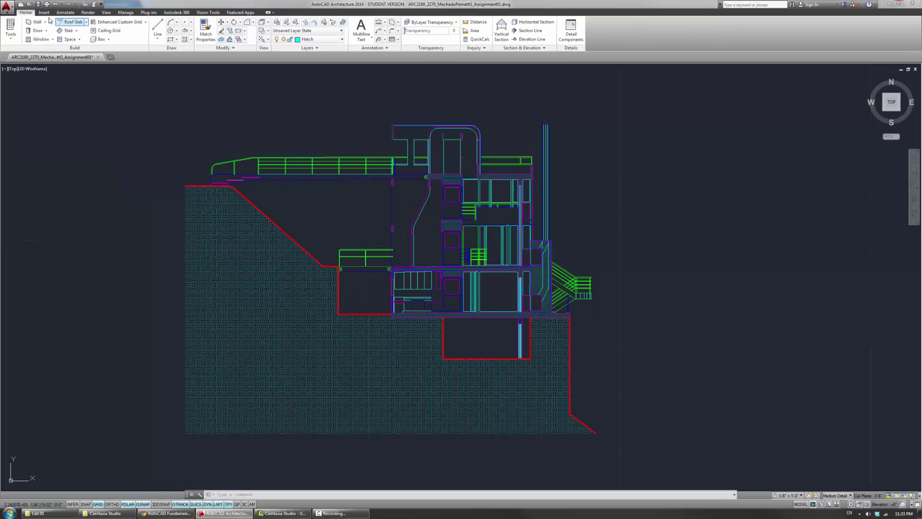
left_click(8, 7)
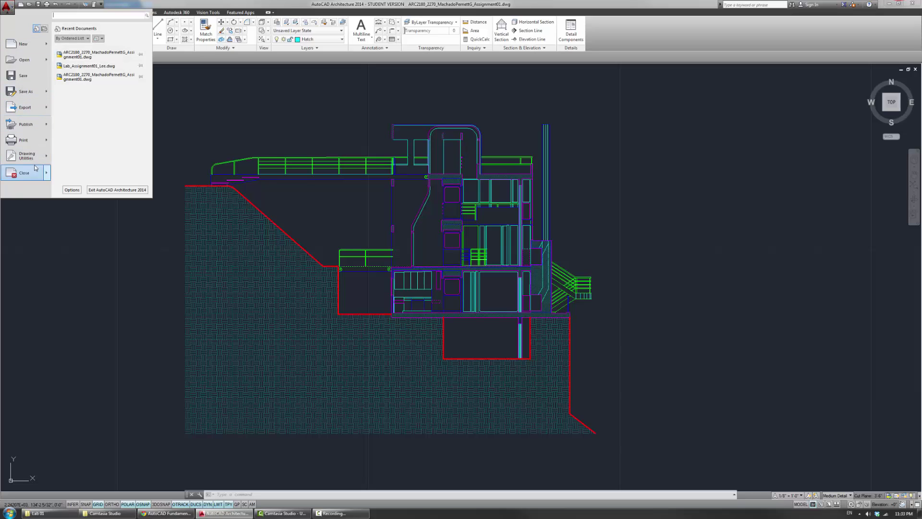
mouse_move(28, 141)
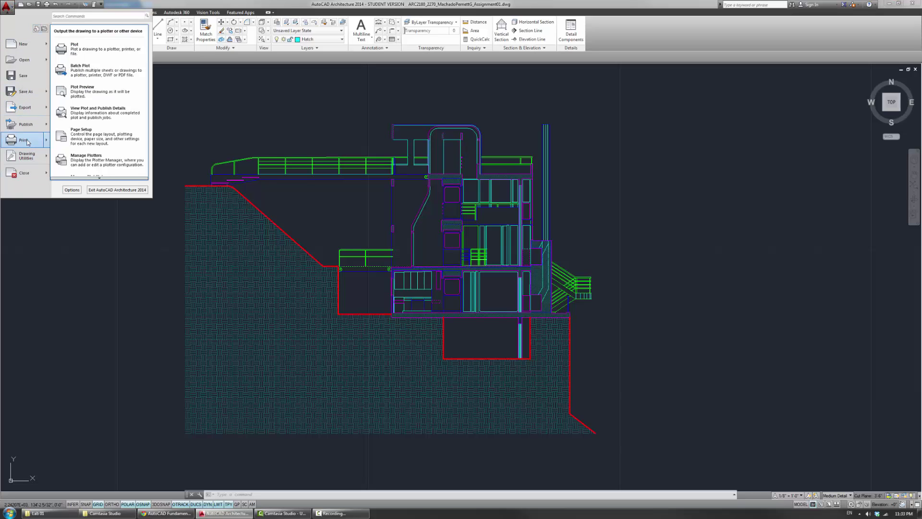
left_click(27, 140)
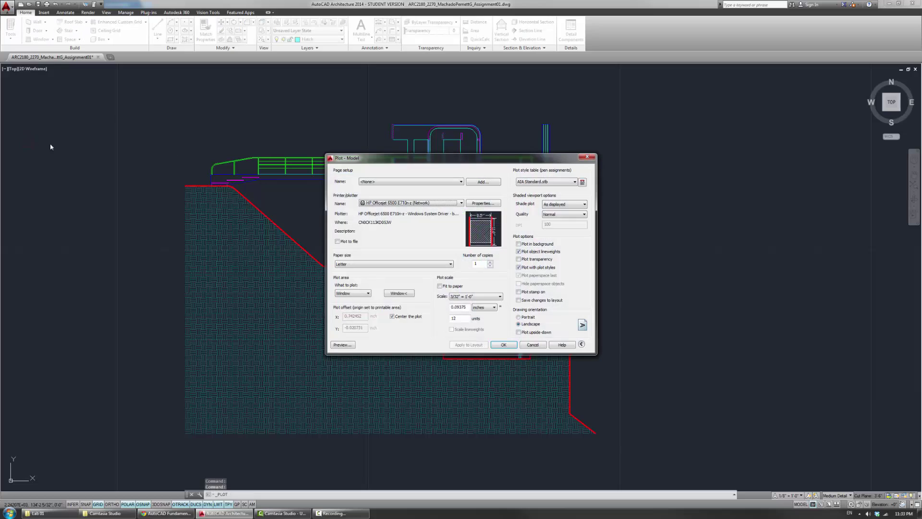
Step: Expand the Plot – Model dialog and choose the HP Officejet 6500 E710n-z printer with Letter paper
left_click(582, 345)
left_click_drag(441, 159, 412, 123)
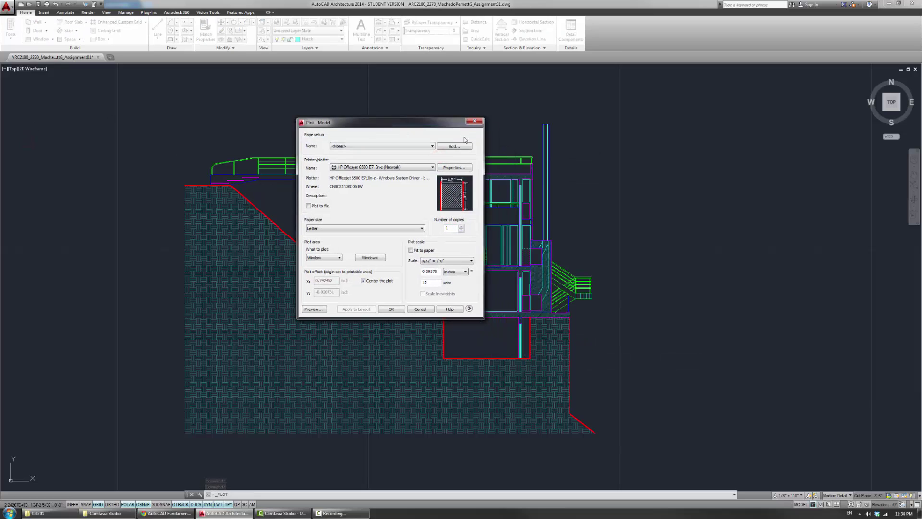
left_click(469, 309)
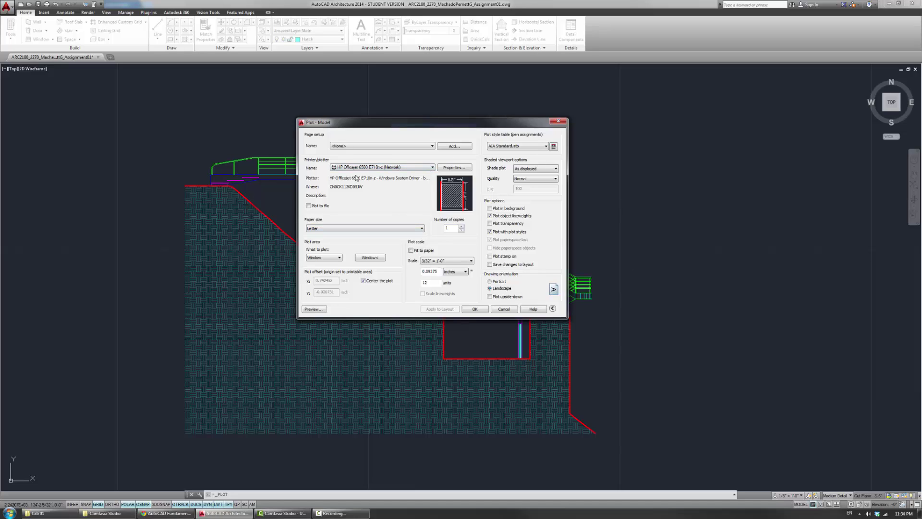
left_click(398, 168)
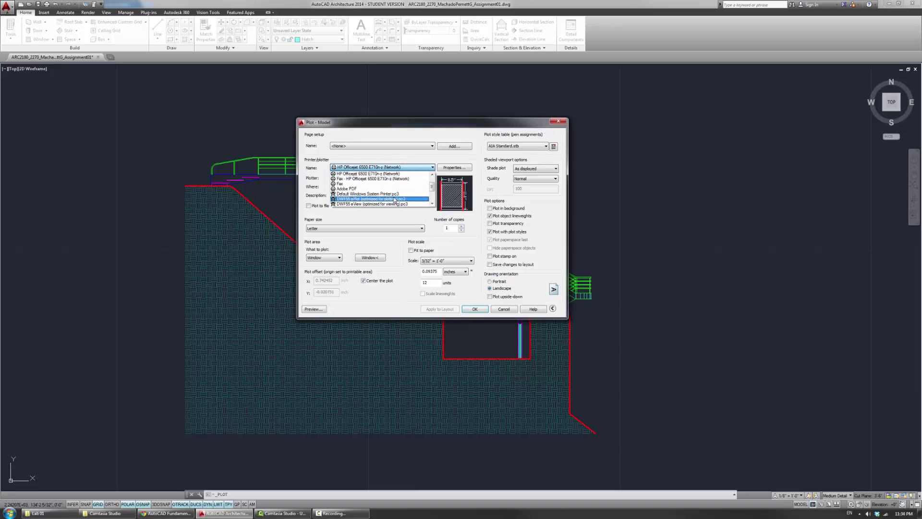
scroll(398, 177, "up", 1)
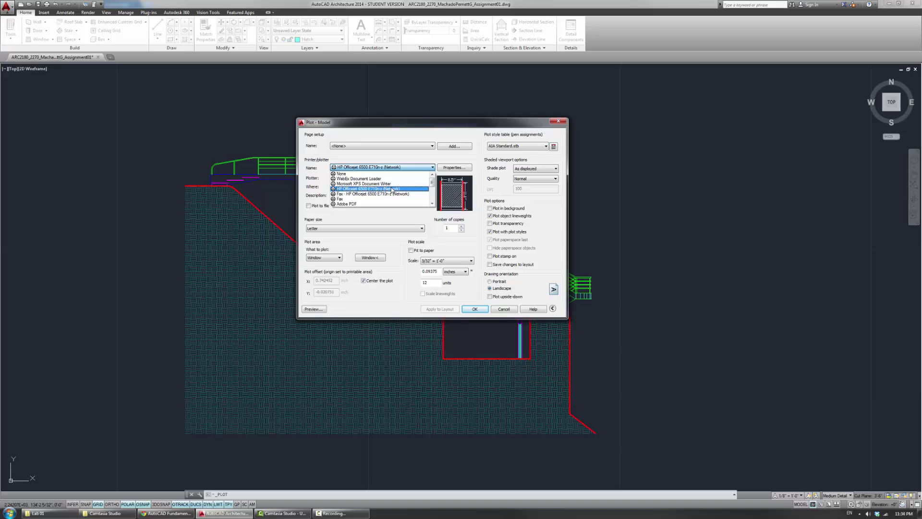
left_click(391, 189)
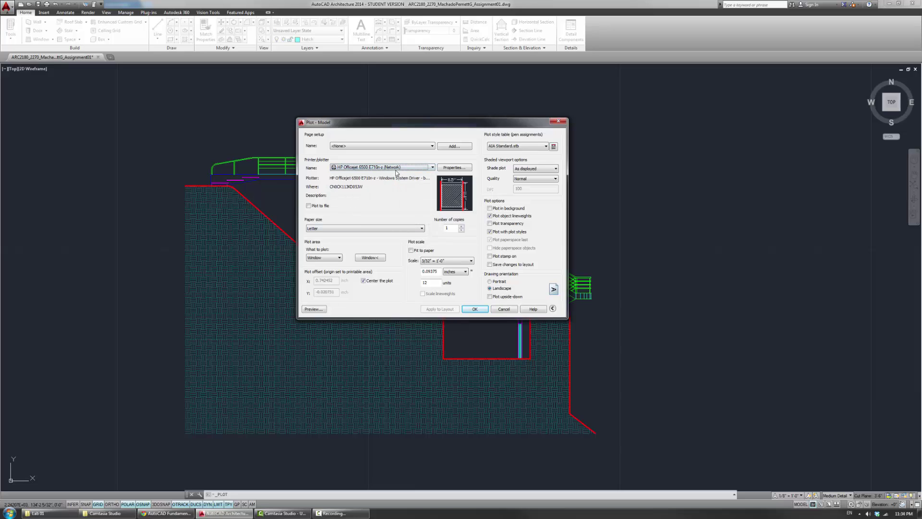
left_click(397, 168)
left_click(400, 174)
left_click(389, 229)
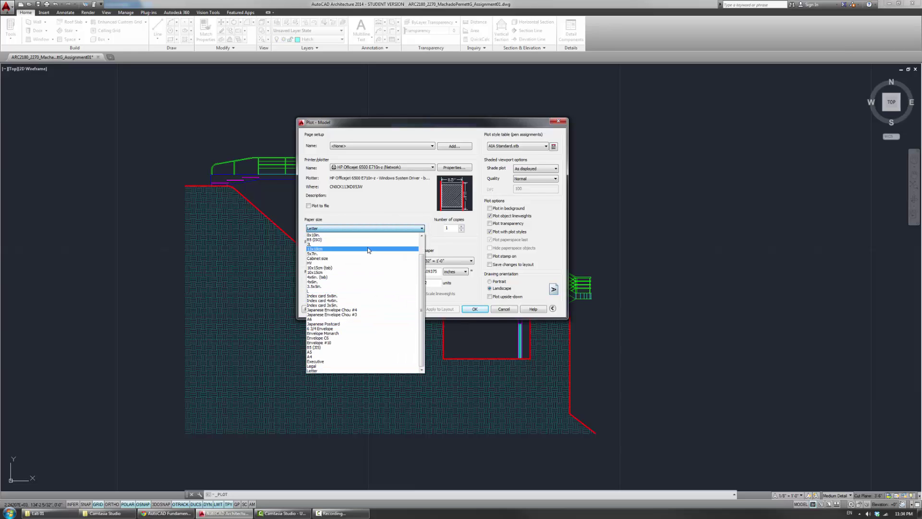
left_click(366, 371)
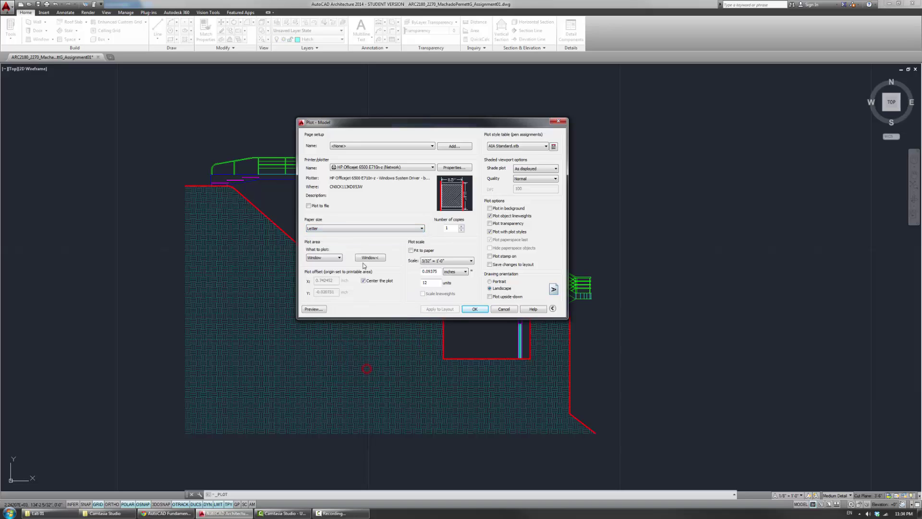
Step: Set the plot area to Window in the Plot – Model dialog
left_click(328, 258)
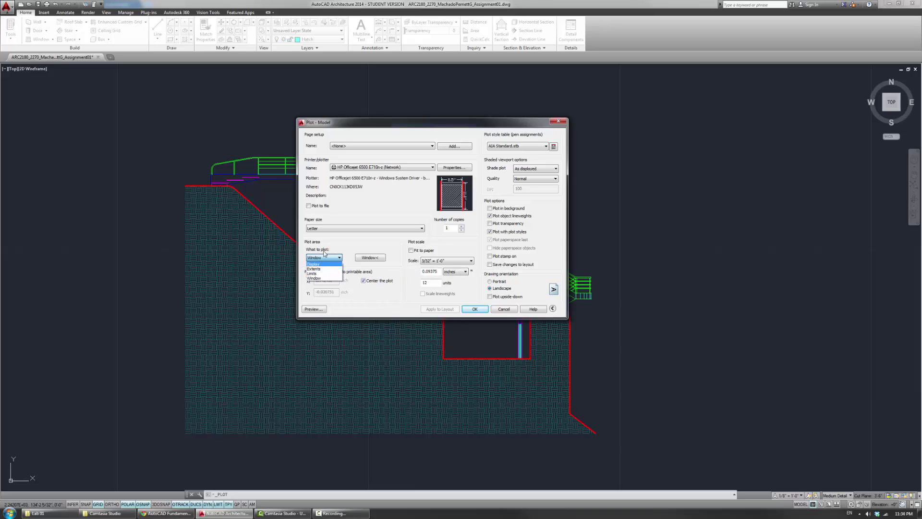
left_click(318, 278)
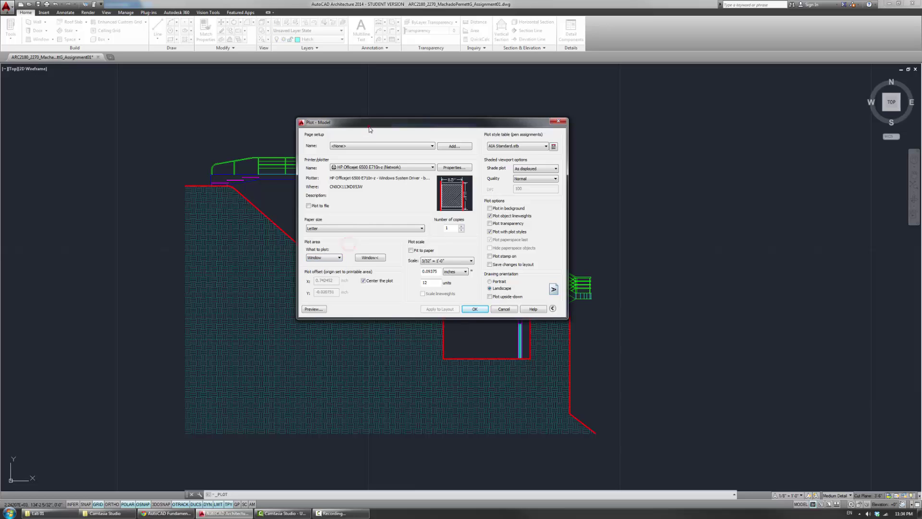
left_click_drag(371, 129, 357, 158)
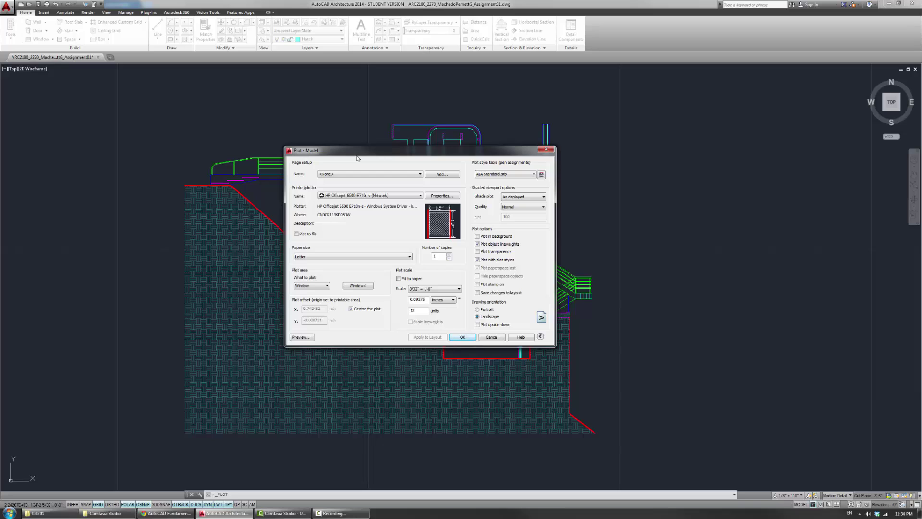
left_click_drag(357, 158, 364, 147)
left_click(333, 275)
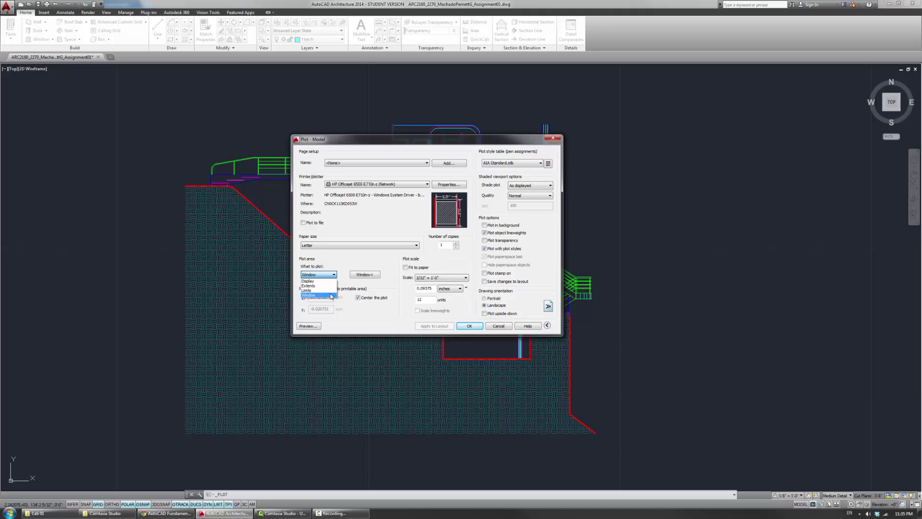
left_click(331, 295)
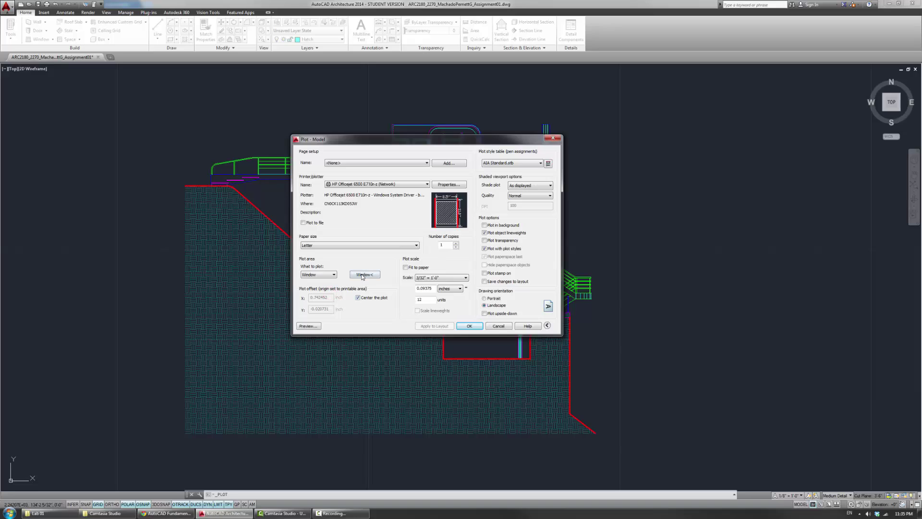
left_click(329, 275)
left_click(321, 290)
left_click(328, 276)
left_click(314, 290)
Step: Pick two corners enclosing the whole section and keep the plot centred on the paper
left_click(366, 275)
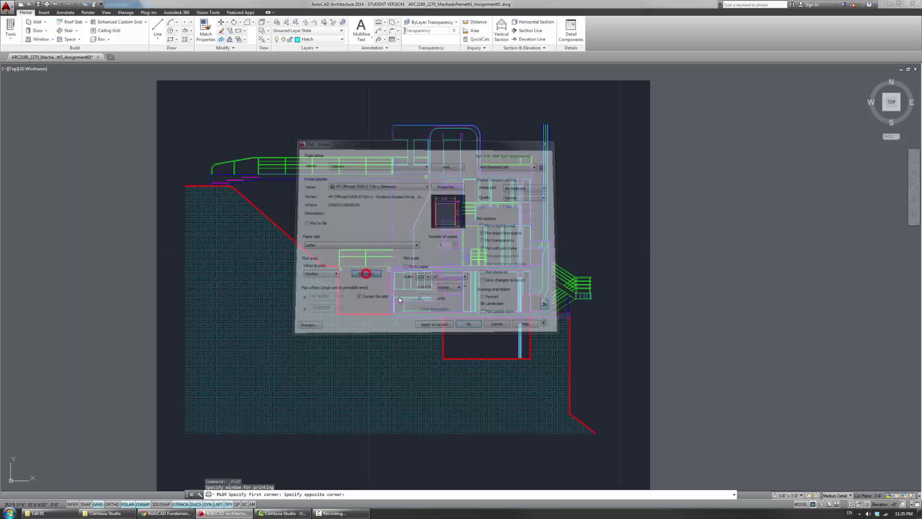
scroll(187, 137, "down", 3)
left_click(185, 133)
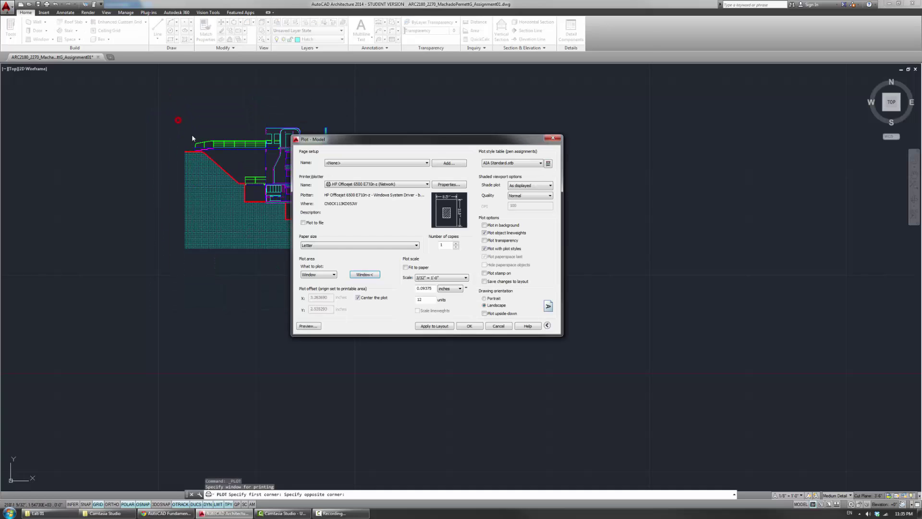
left_click(314, 238)
left_click(365, 275)
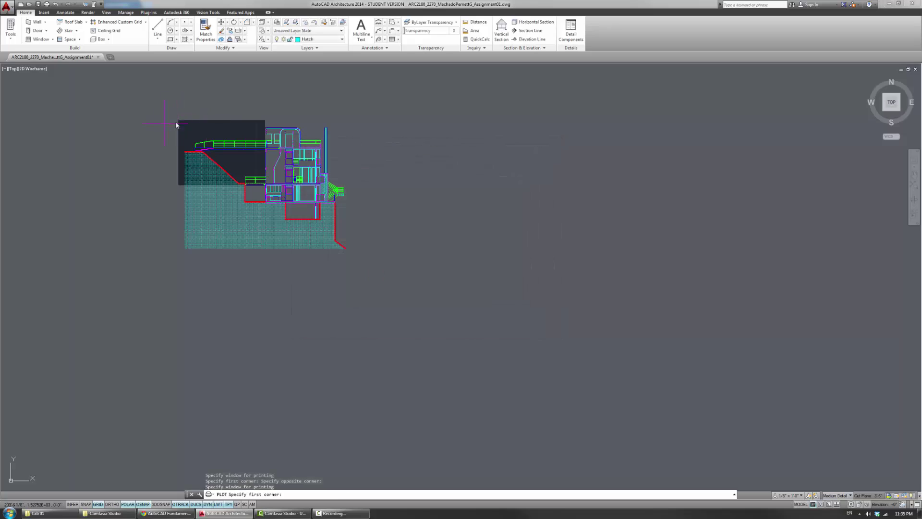
left_click(179, 119)
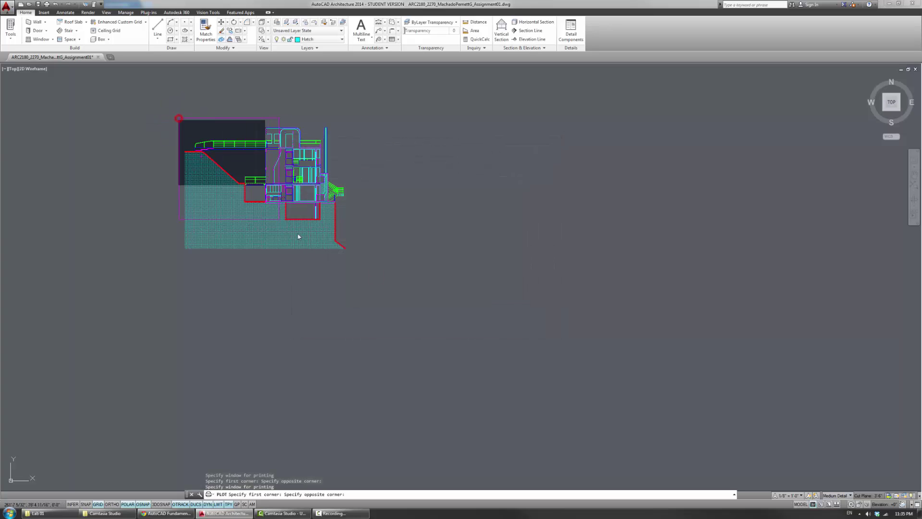
left_click(354, 259)
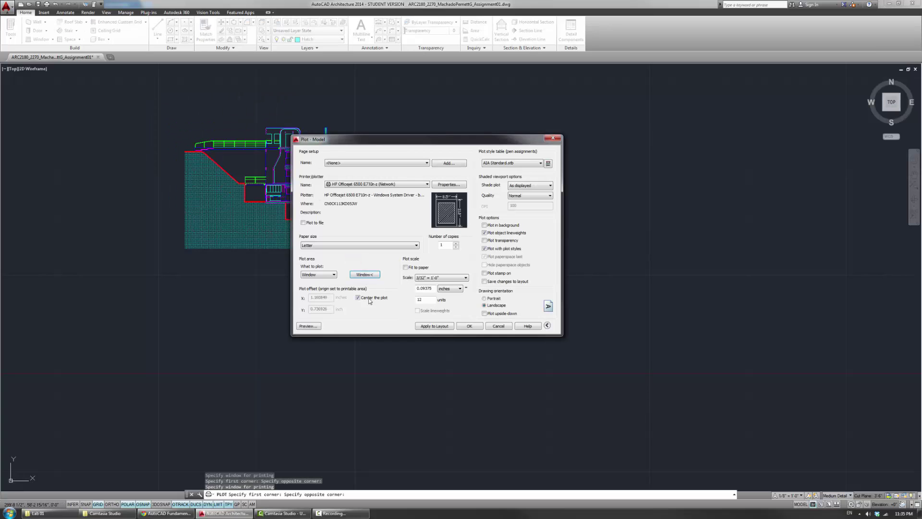
left_click(373, 299)
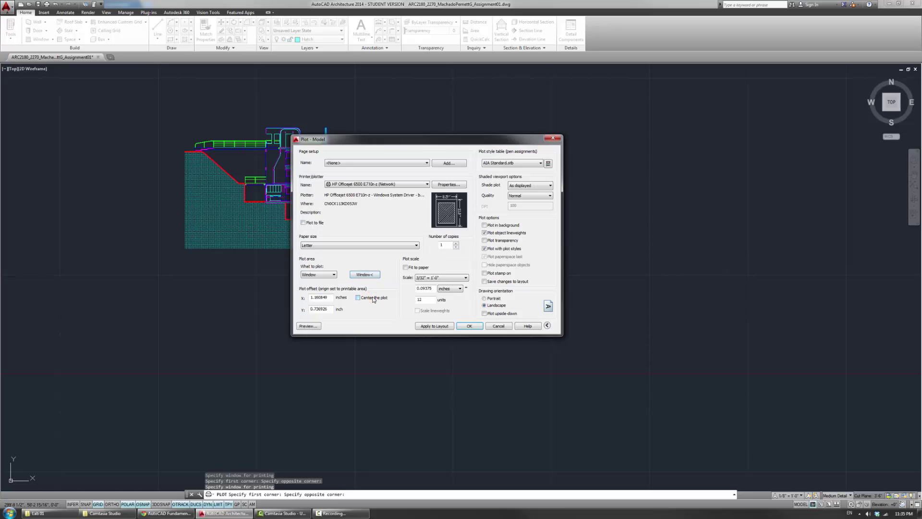
left_click(373, 299)
left_click(373, 299)
left_click(361, 300)
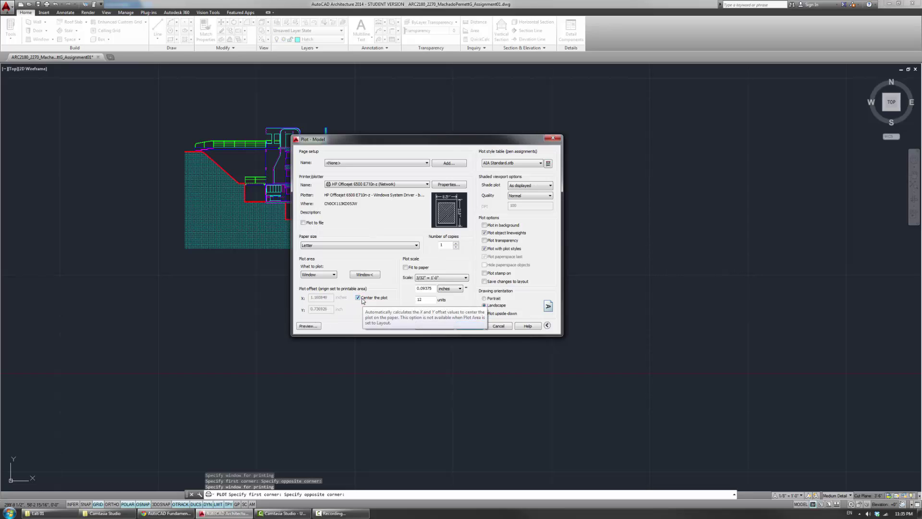
Step: Turn Fit to paper off and set the plot scale to 1/64" = 1'-0"
left_click(419, 268)
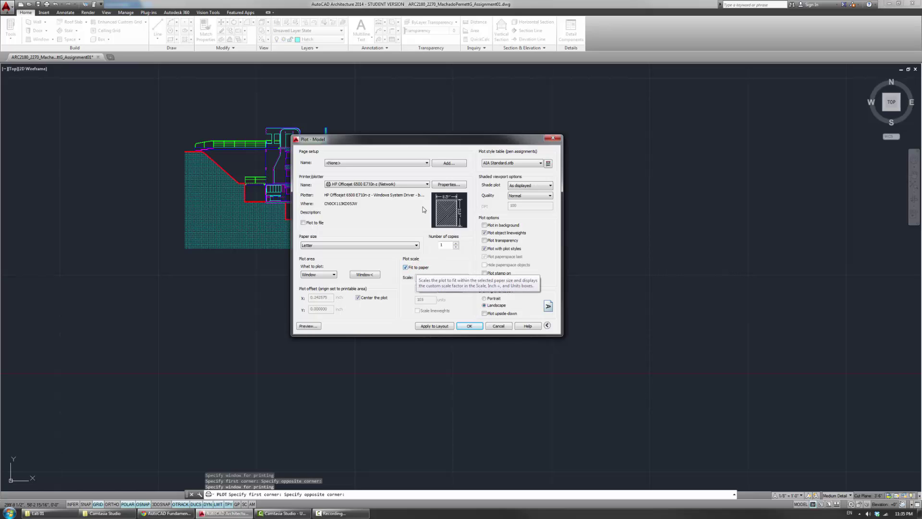
left_click_drag(388, 136, 420, 112)
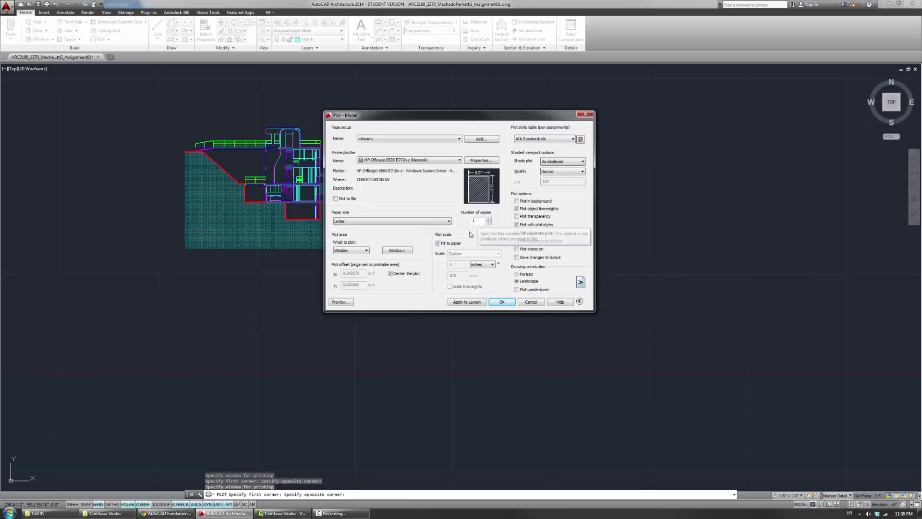
left_click(443, 244)
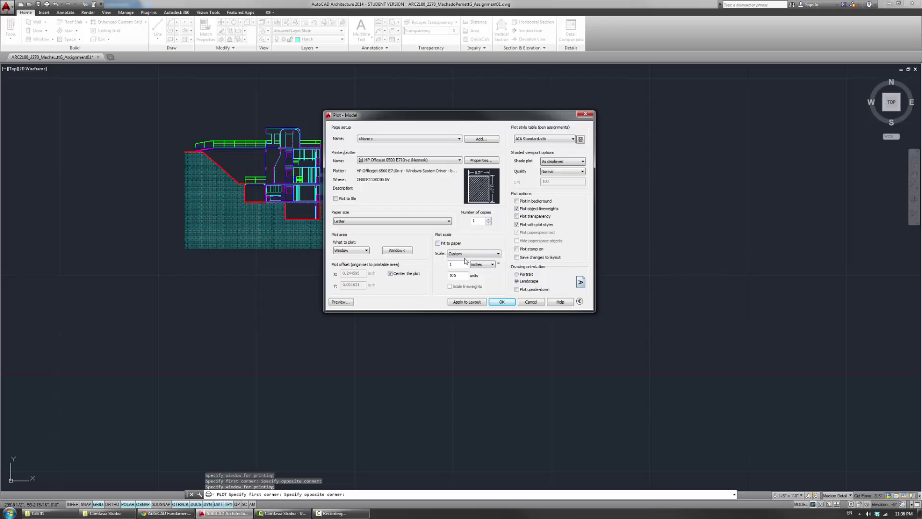
left_click(467, 254)
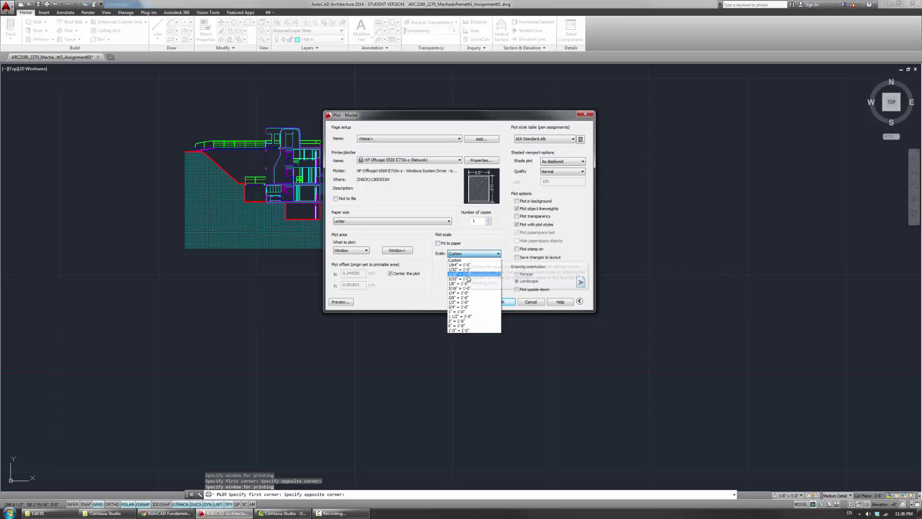
left_click(469, 280)
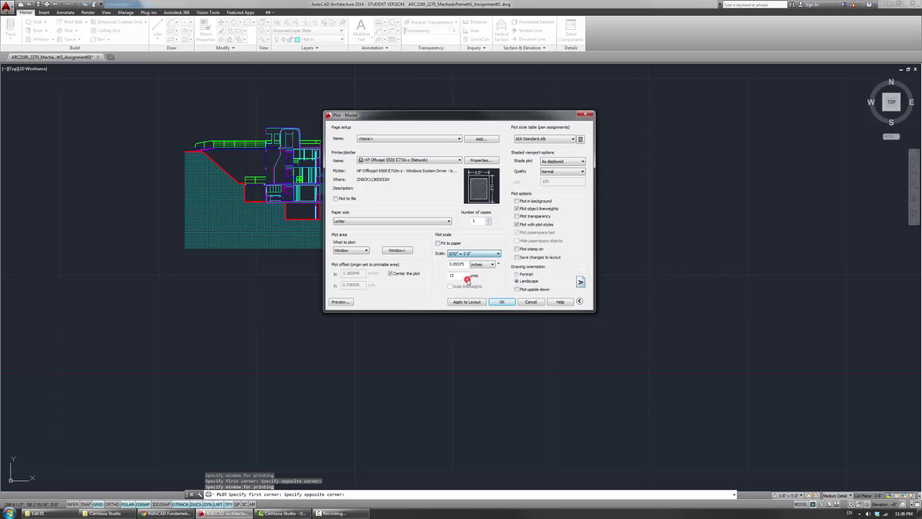
left_click(473, 254)
left_click(481, 265)
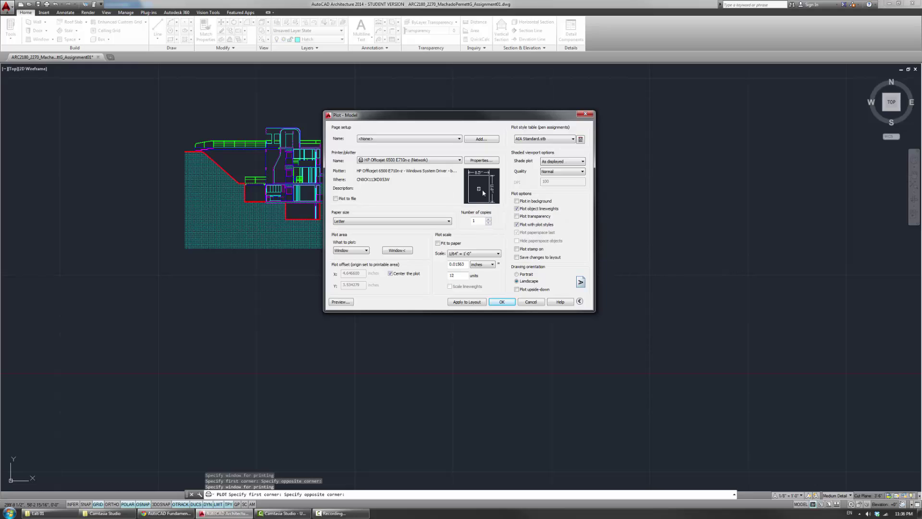
mouse_move(480, 190)
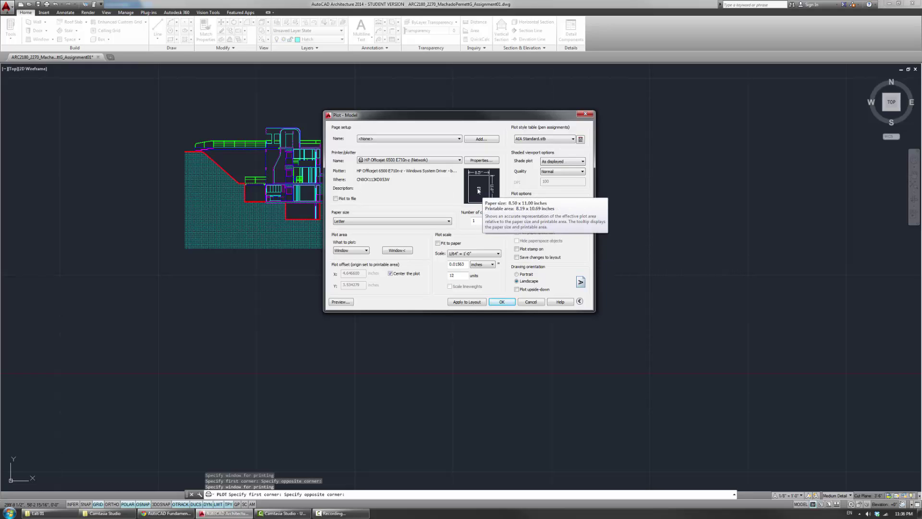
Step: Preview the sheet, switch the plot scale to 1/8" = 1'-0", and preview it again
left_click(337, 302)
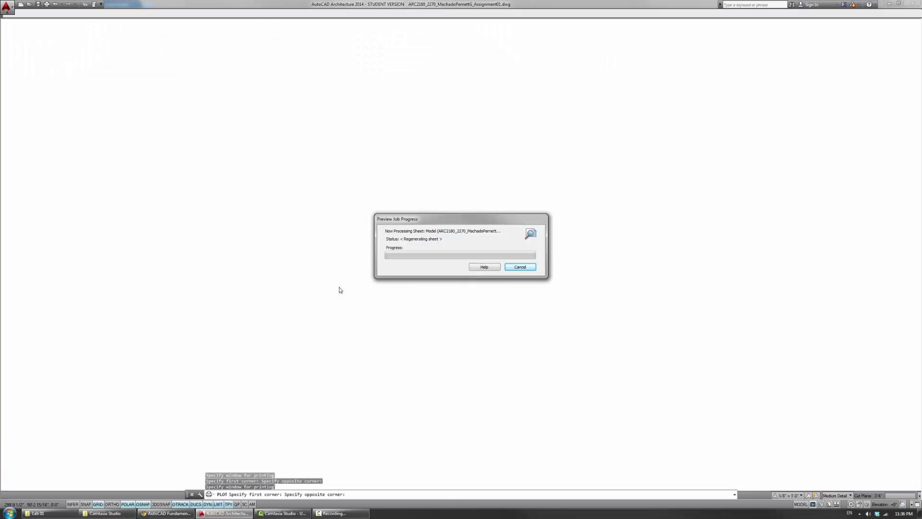
right_click(409, 211)
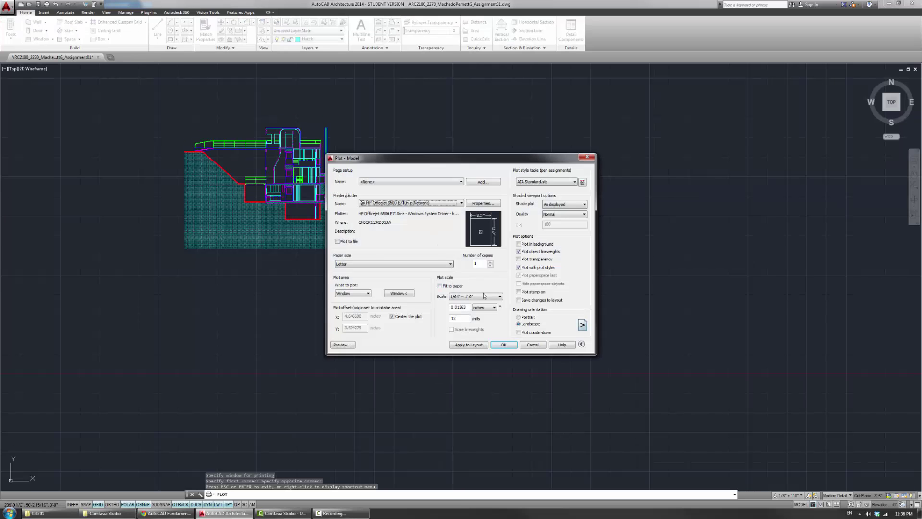
left_click(484, 296)
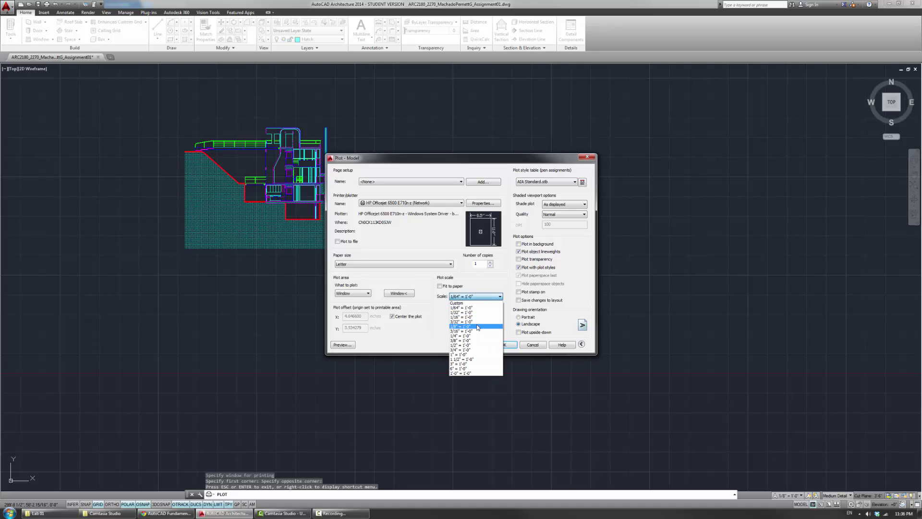
left_click(478, 326)
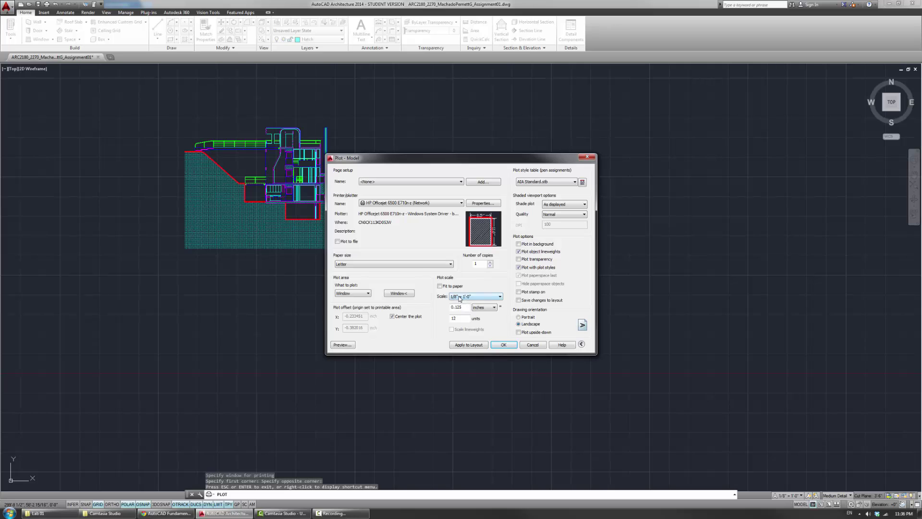
left_click(349, 345)
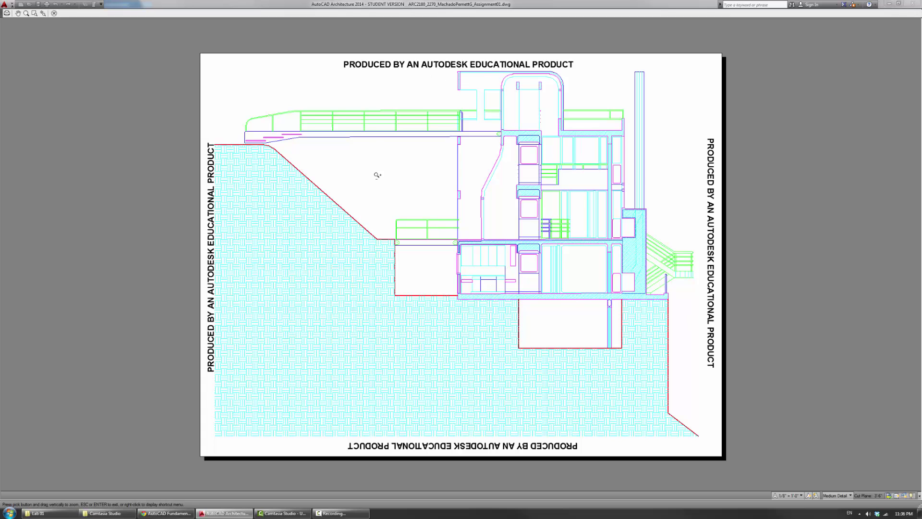
right_click(398, 196)
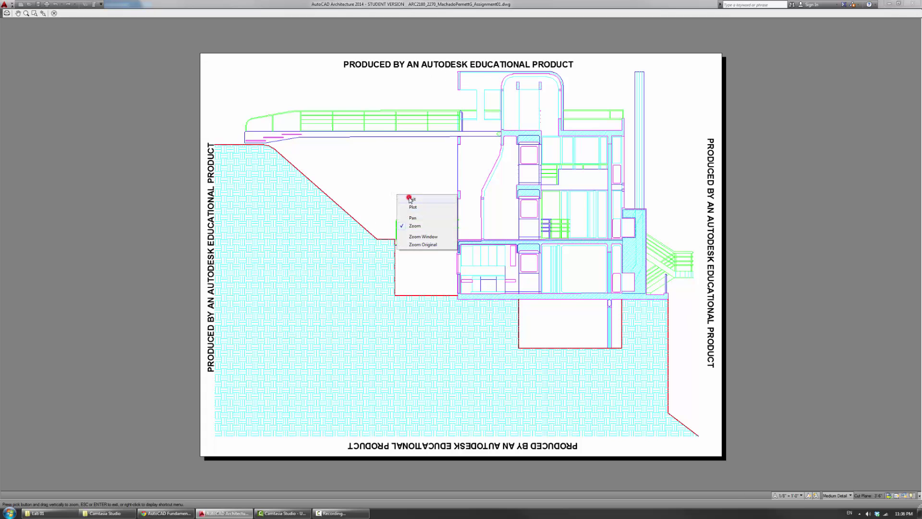
left_click(410, 199)
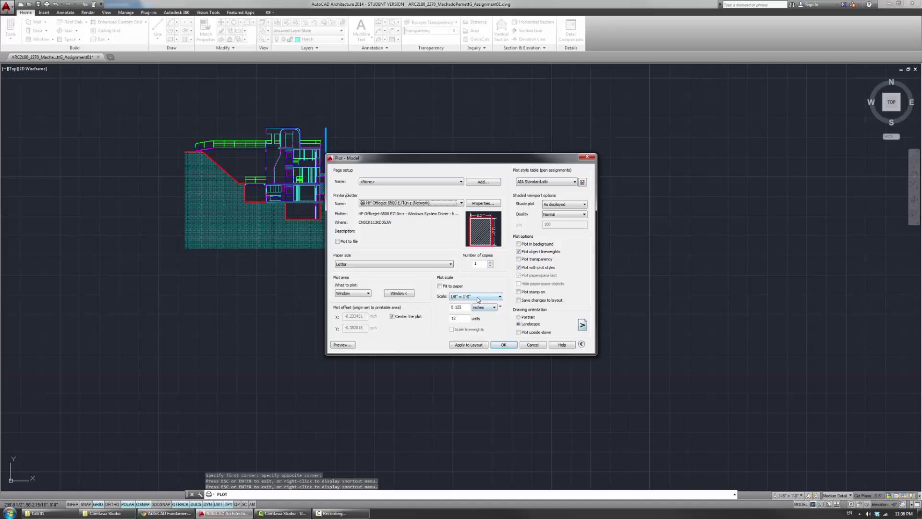
Step: Set the plot scale to 3/32" = 1'-0", apply it to the layout, and preview the sheet
left_click(478, 299)
left_click(478, 319)
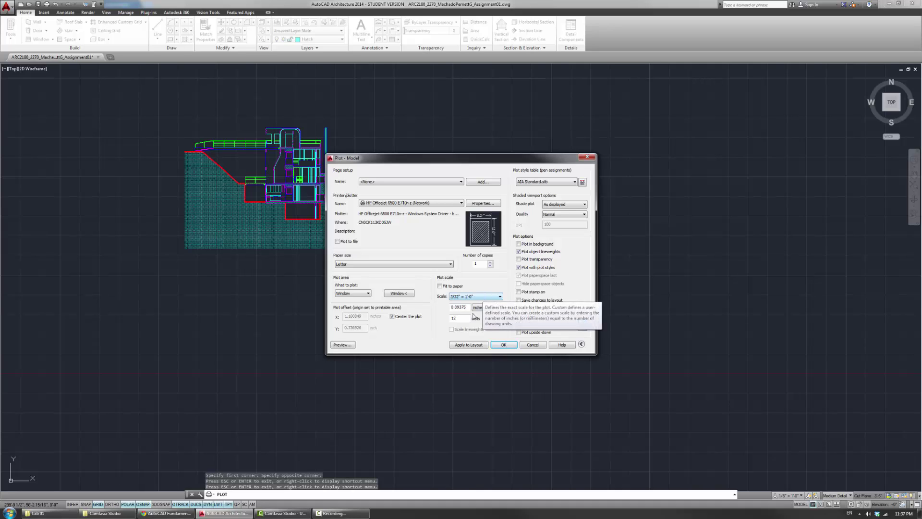
left_click(466, 345)
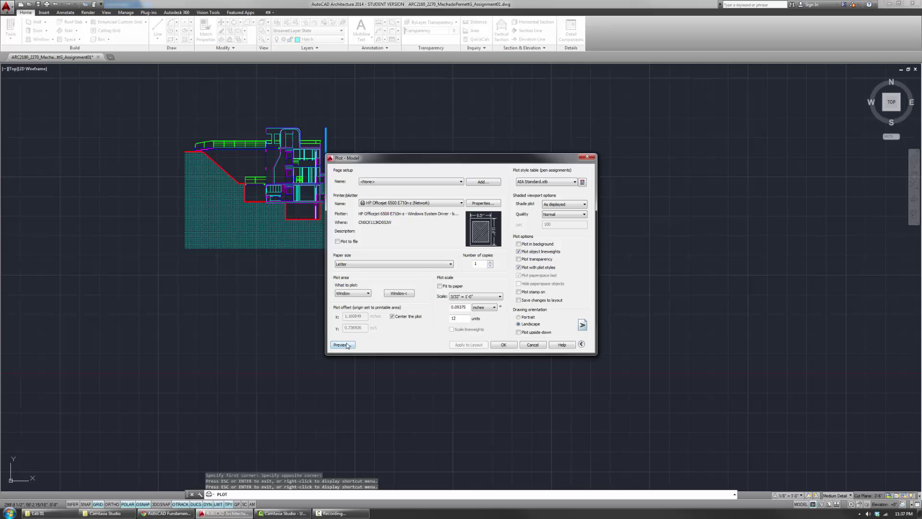
left_click(346, 345)
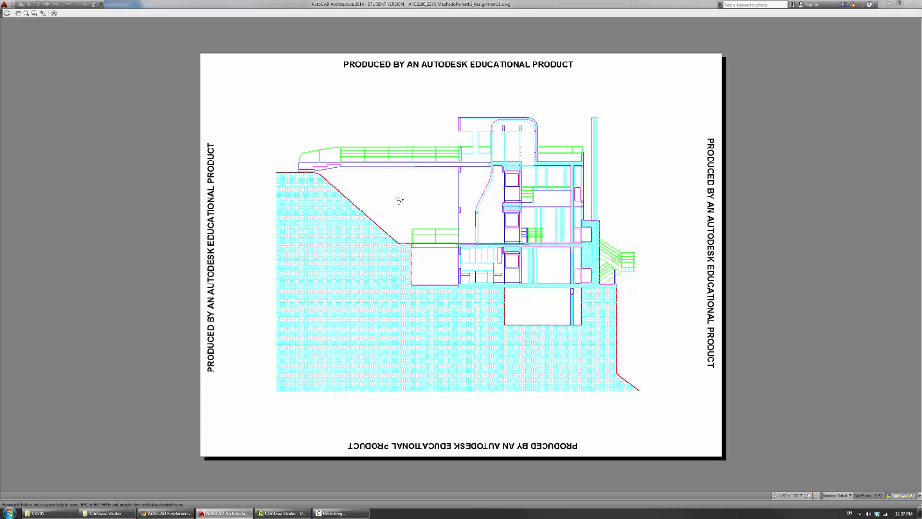
right_click(398, 198)
left_click(402, 200)
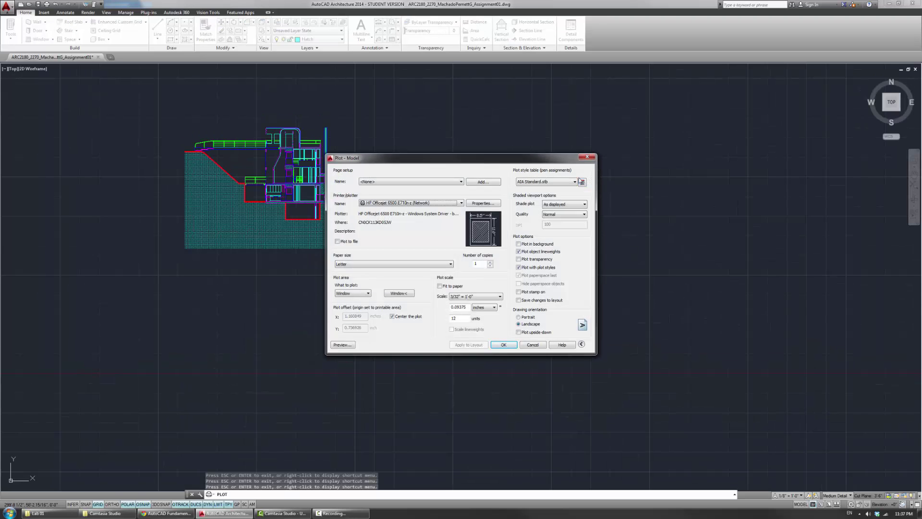
left_click_drag(473, 157, 501, 131)
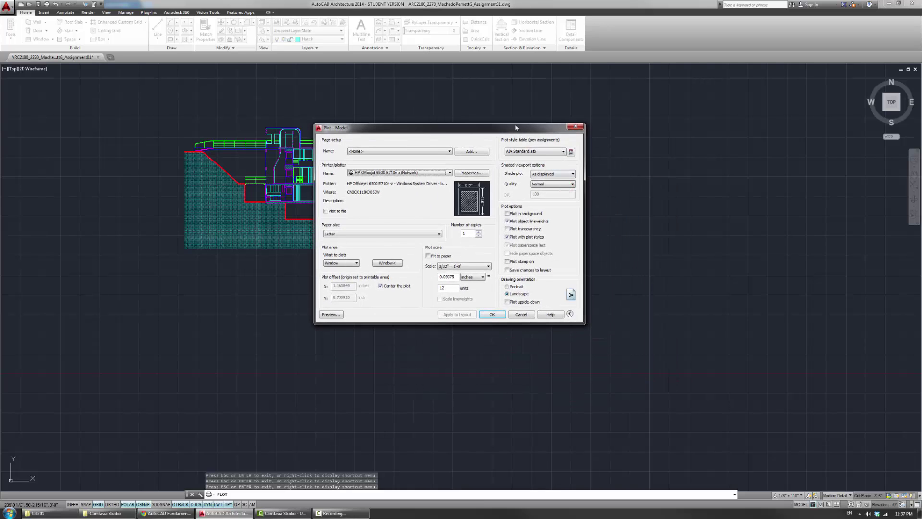
Step: Look over the AutoCAD Fundamentals Parts 12–18 videos in Canvas, then return to AutoCAD's Plot dialog
left_click(166, 514)
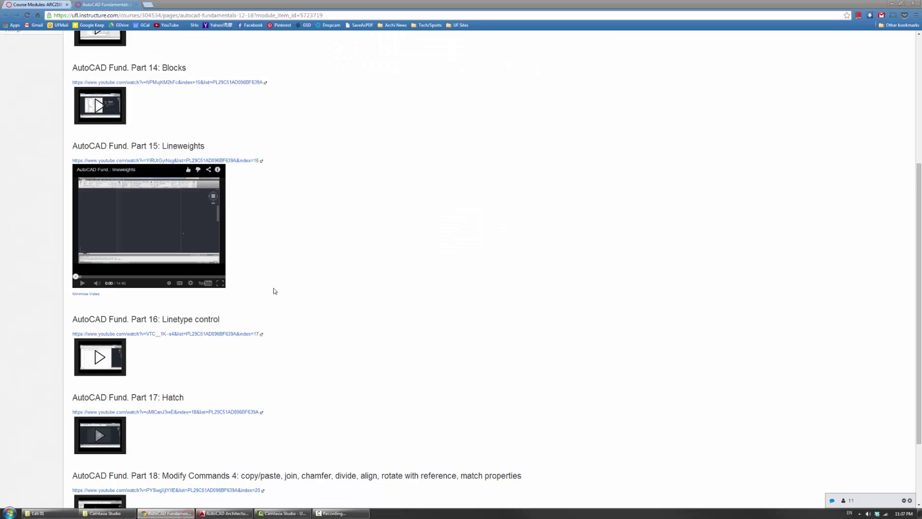
scroll(275, 290, "down", 1)
scroll(275, 290, "up", 6)
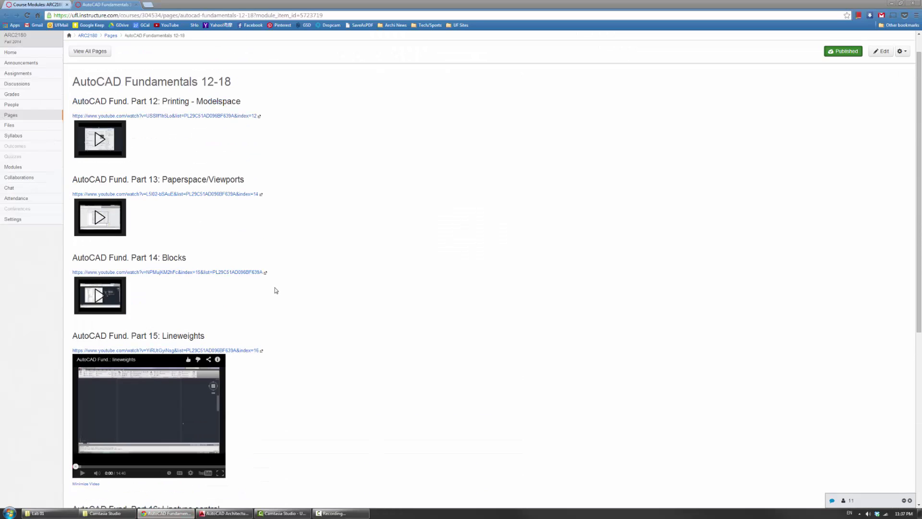
scroll(304, 253, "down", 3)
scroll(303, 253, "down", 2)
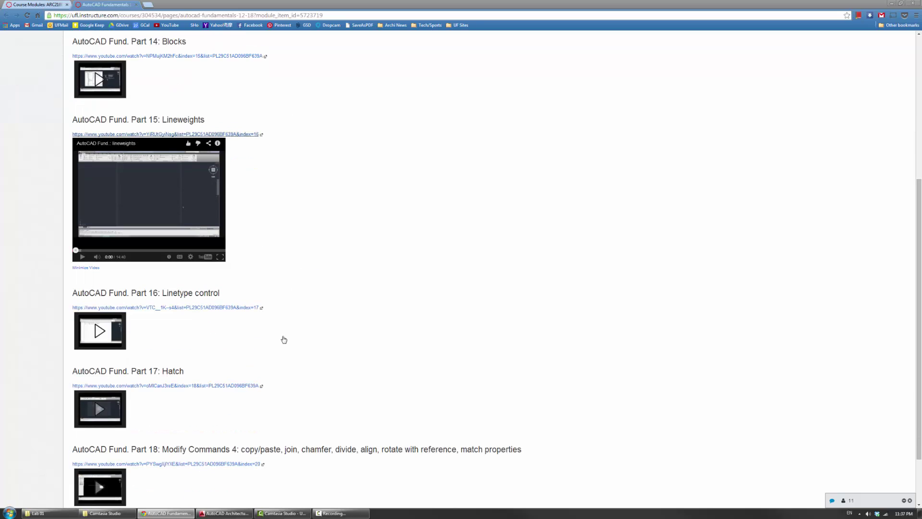
scroll(296, 157, "up", 3)
left_click(225, 513)
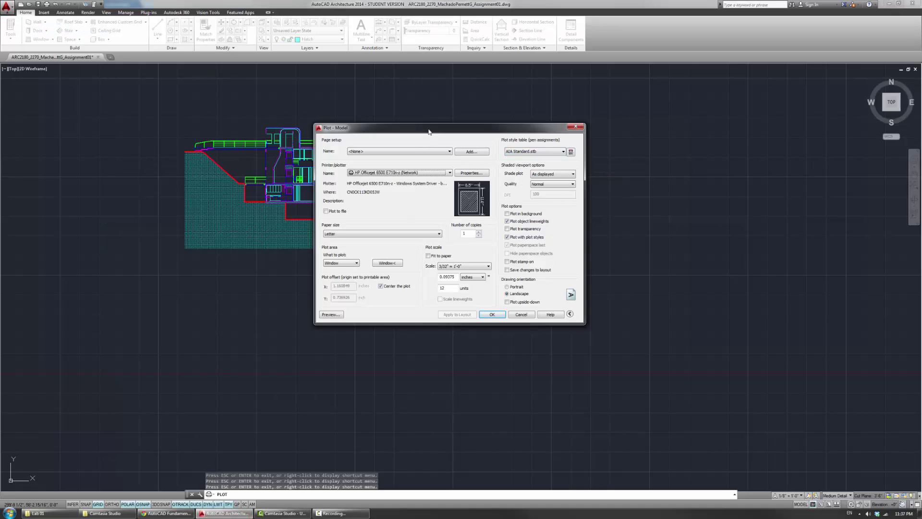
Step: Choose AIA Standard.stb as the plot style table and answer Yes to assign it to all layouts
left_click_drag(430, 129, 451, 120)
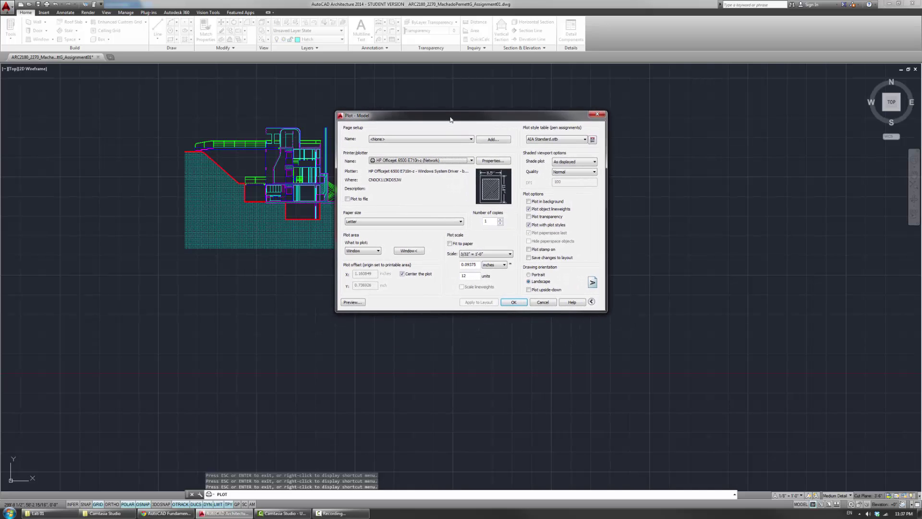
left_click(562, 138)
left_click(518, 118)
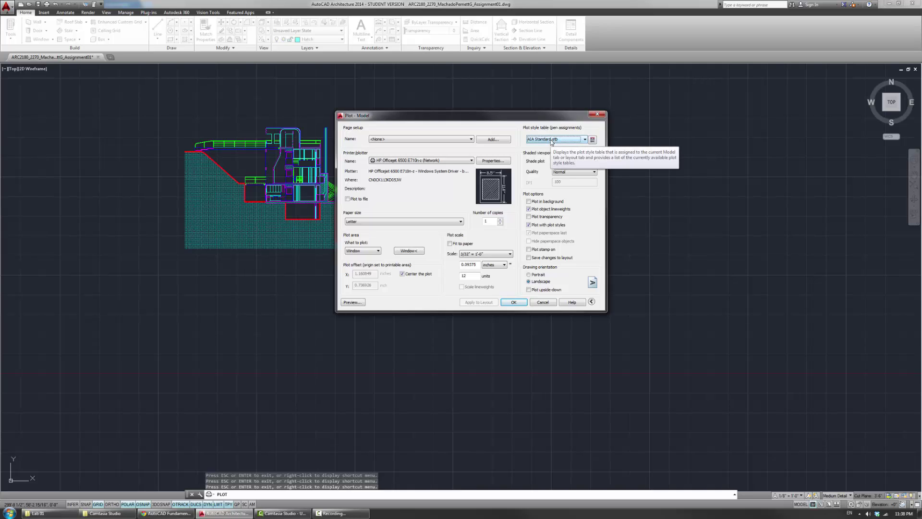
left_click(571, 144)
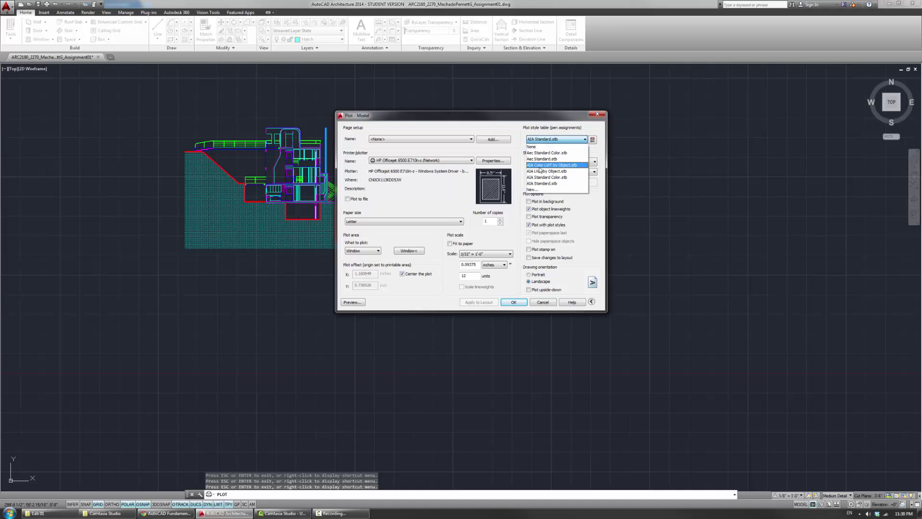
key("Down")
key("Down")
key("Down")
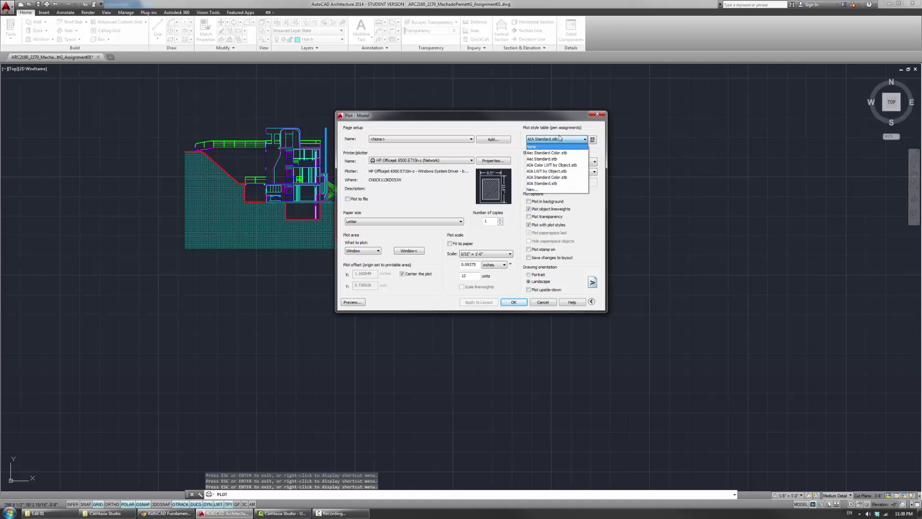
left_click(561, 184)
left_click(575, 139)
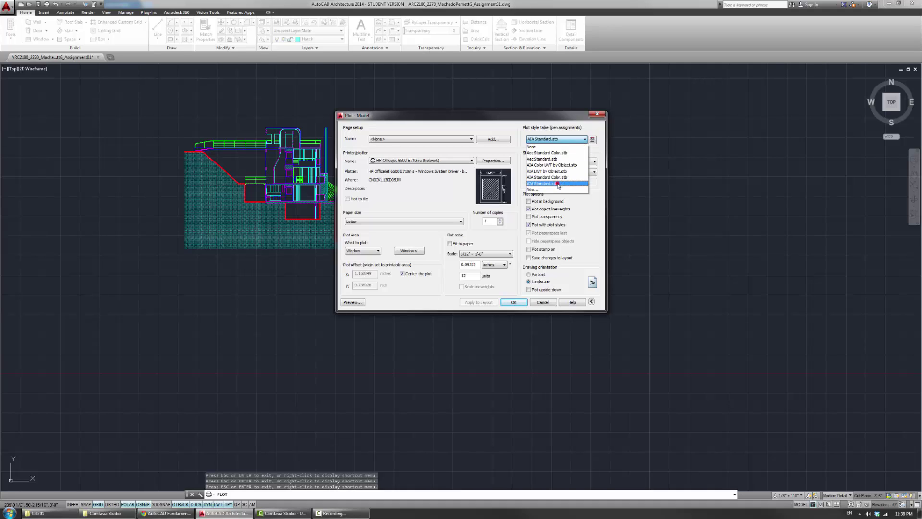
left_click(558, 184)
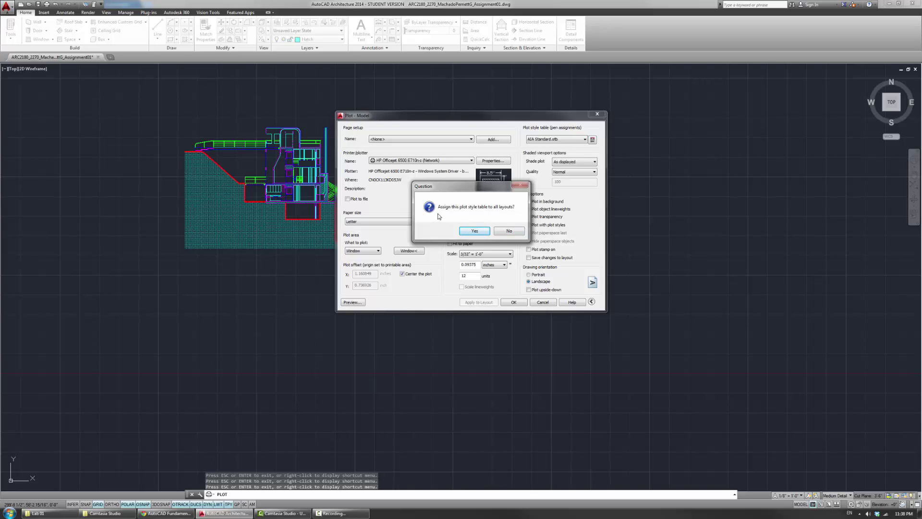
left_click(475, 231)
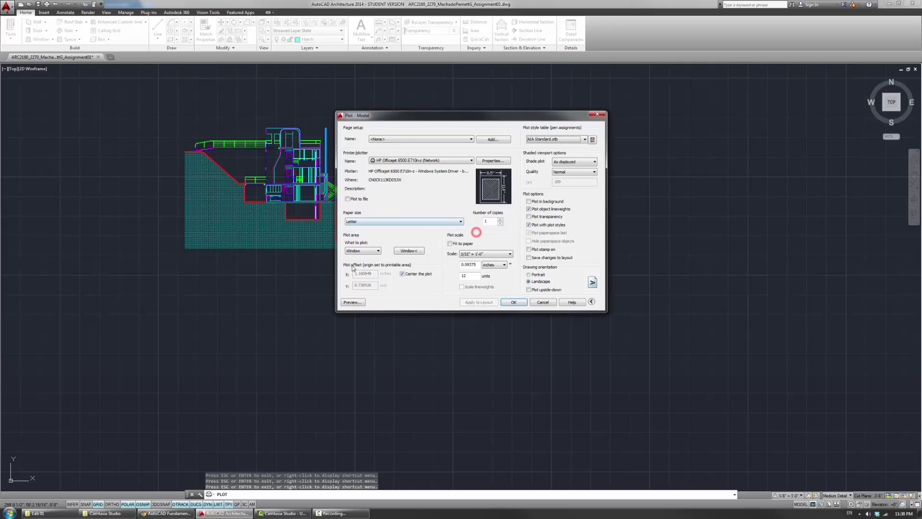
left_click_drag(539, 117, 517, 142)
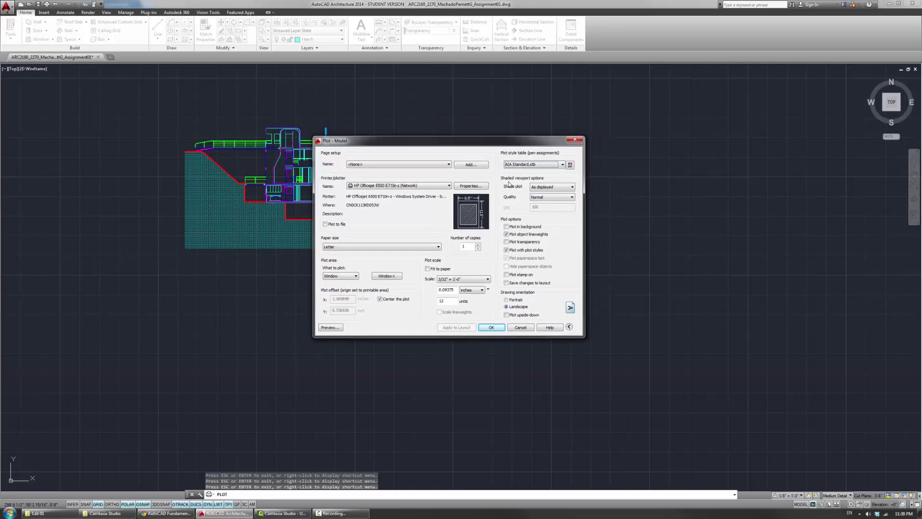
Step: Open the AIA Standard.stb Plot Style Table Editor in Form View
left_click(570, 166)
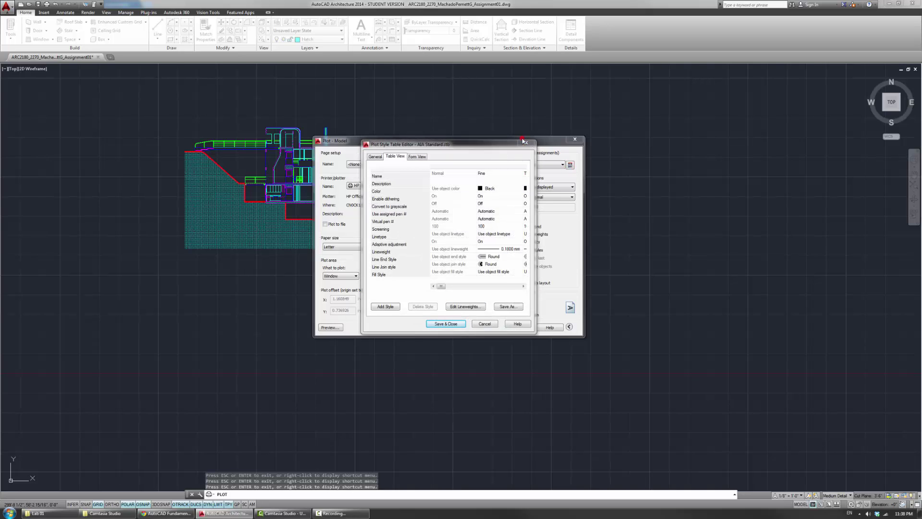
left_click(484, 323)
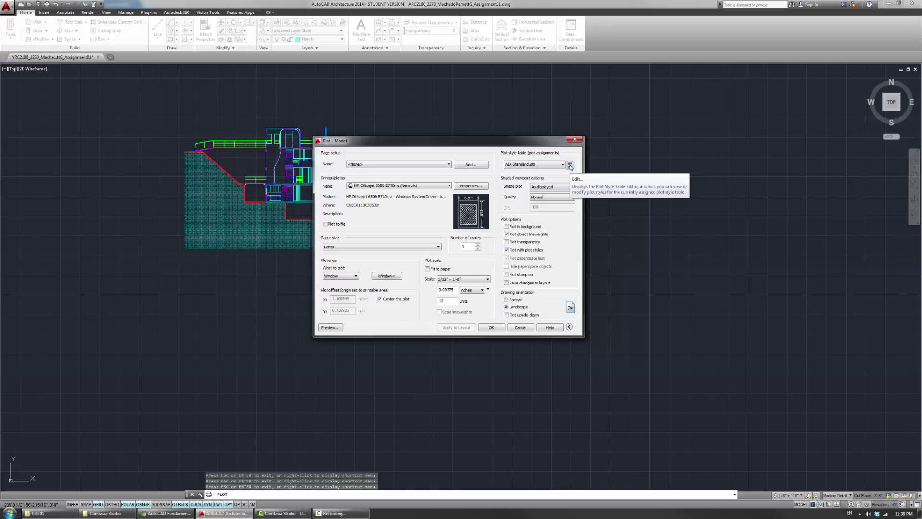
left_click(570, 165)
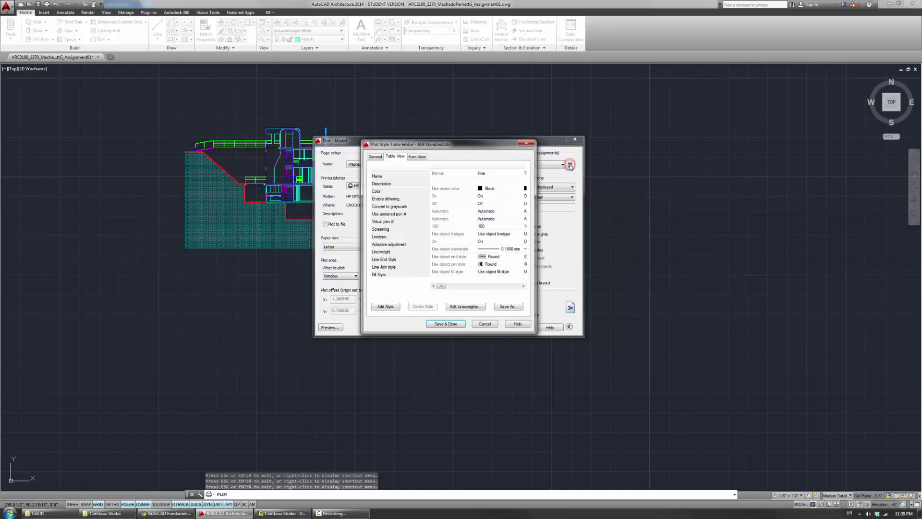
left_click(417, 157)
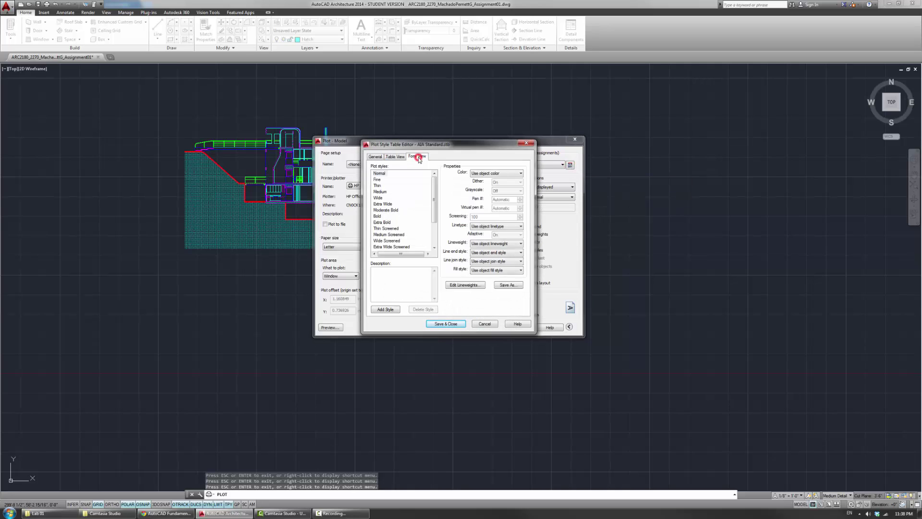
left_click(397, 156)
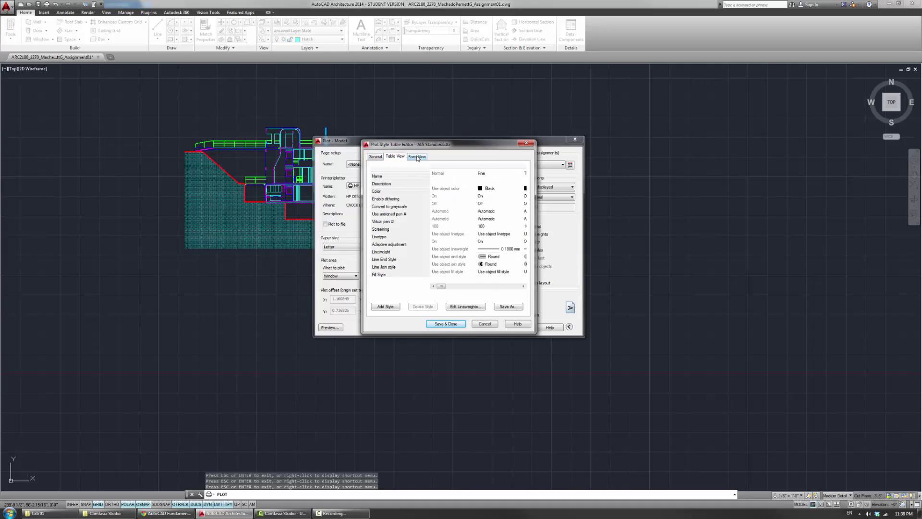
left_click(417, 157)
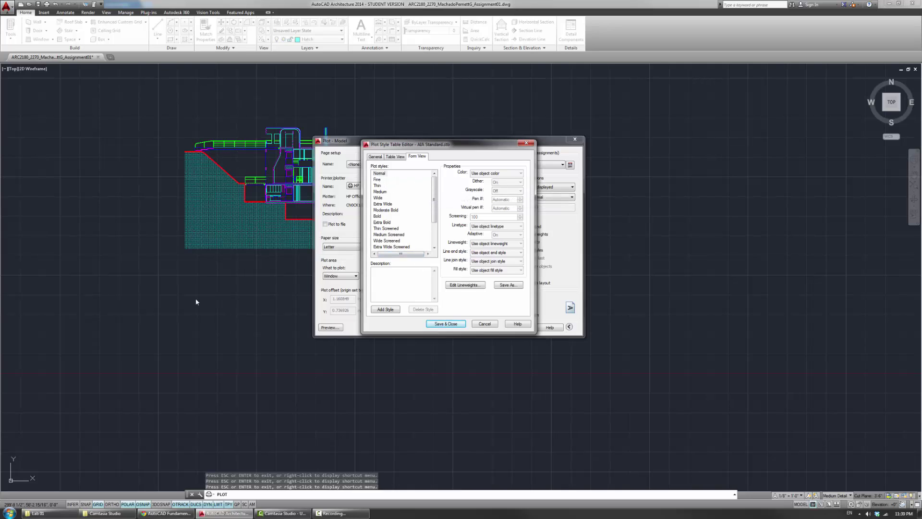
Step: Compare lineweights of the Fine, Extra Wide (0.7000 mm), Thin, Normal, Medium and Wide styles
left_click(379, 179)
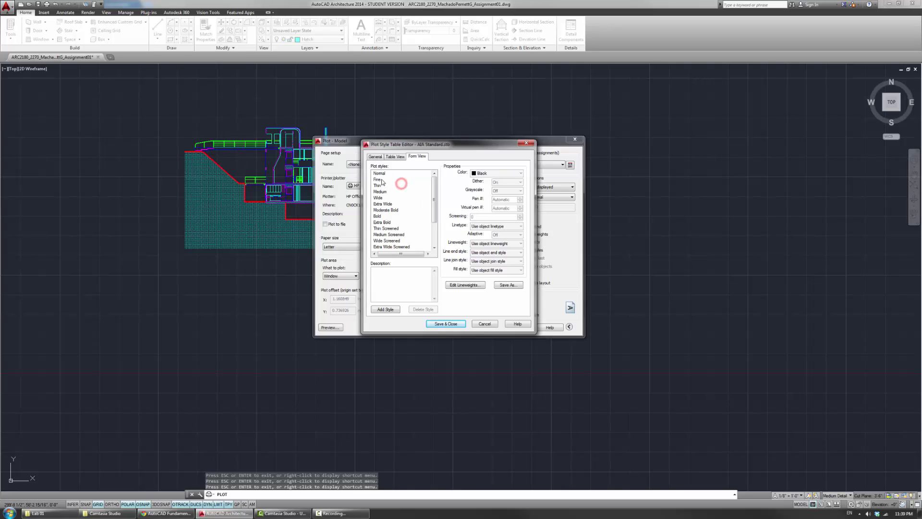
left_click(379, 204)
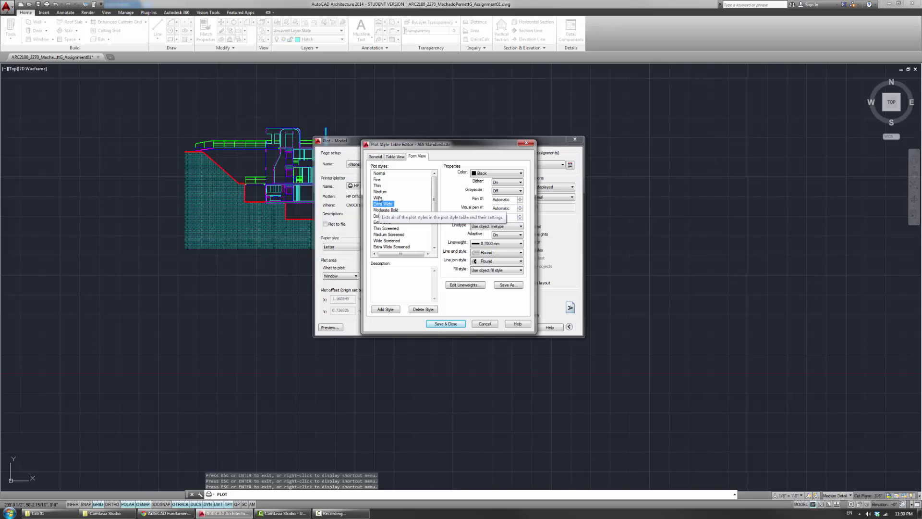
left_click(377, 180)
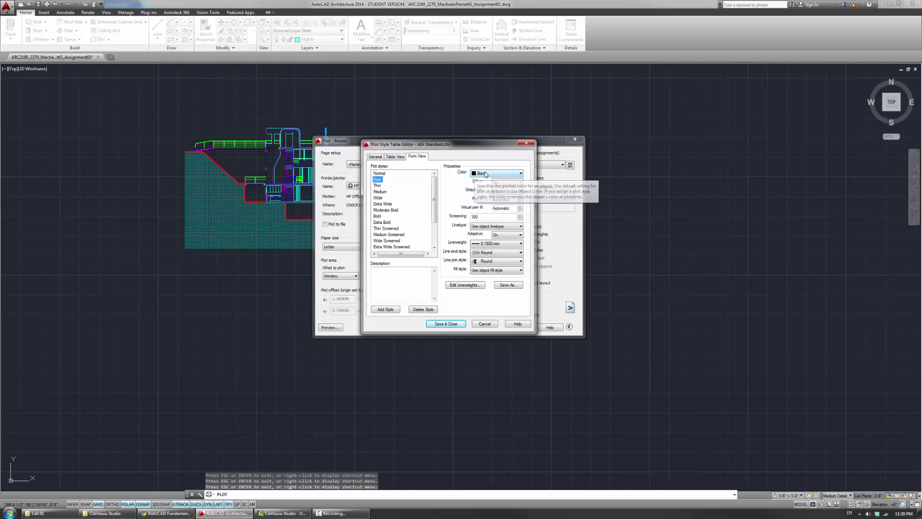
left_click(378, 186)
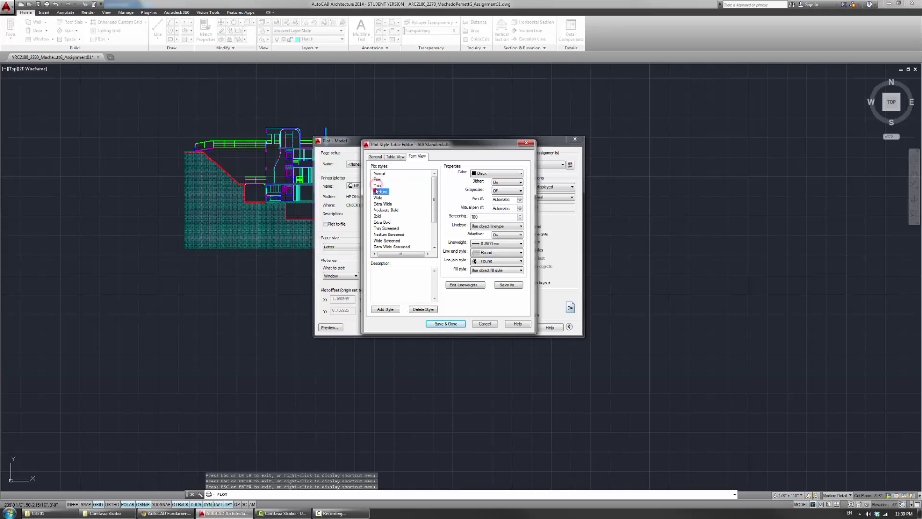
left_click(379, 173)
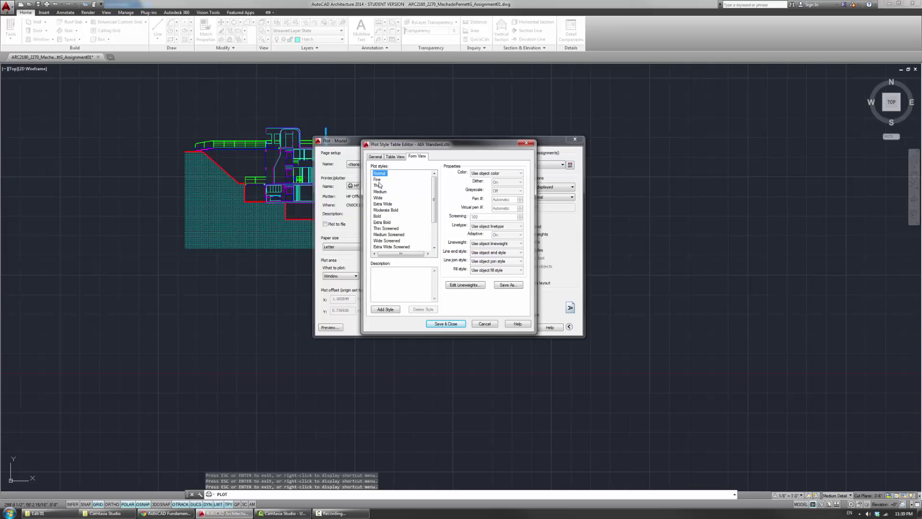
left_click(377, 180)
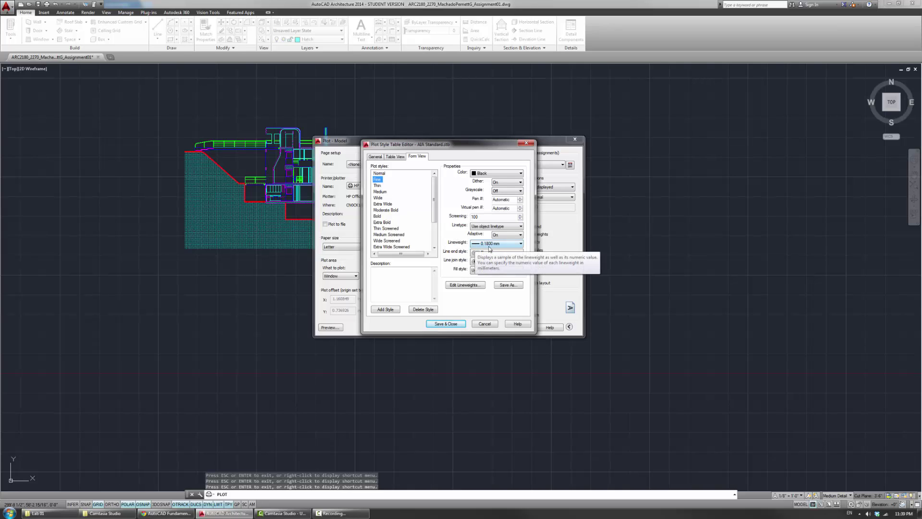
left_click(378, 185)
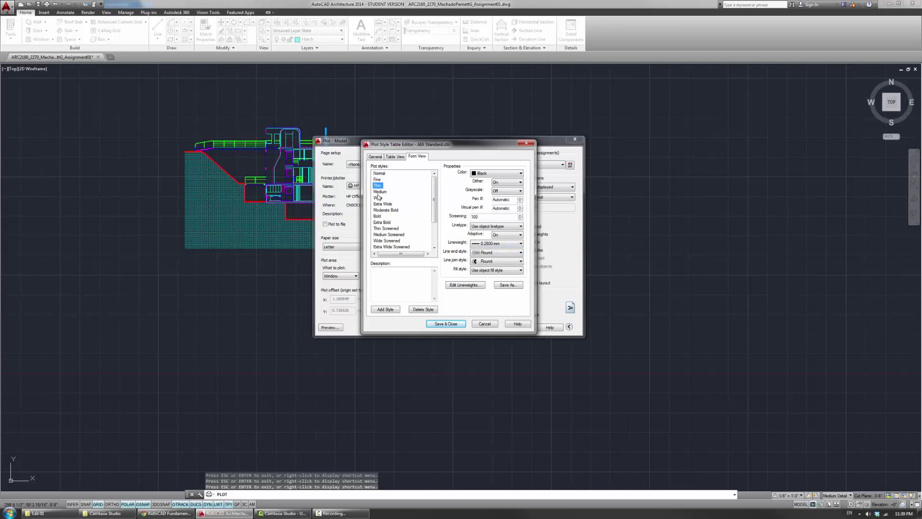
left_click(379, 192)
left_click(378, 198)
Step: Check the Extra Wide style's Screening of 100, then the Thin and Wide Screened styles
left_click_drag(401, 144, 425, 159)
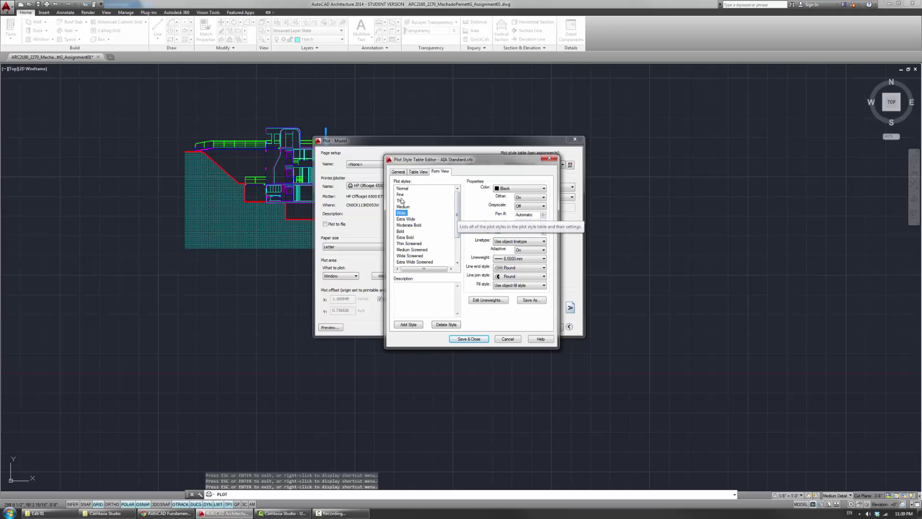
left_click_drag(402, 198, 403, 220)
left_click(504, 258)
scroll(505, 260, "down", 3)
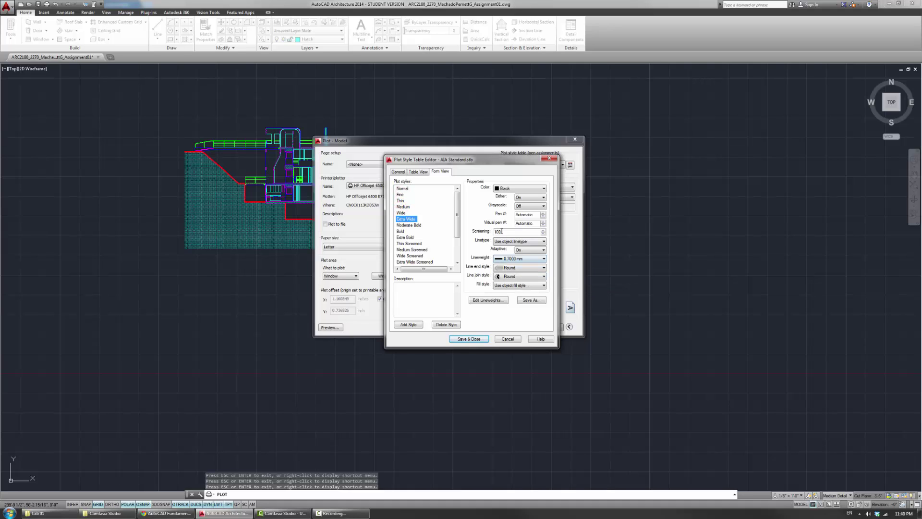
double_click(502, 231)
left_click_drag(456, 225, 458, 243)
left_click(417, 220)
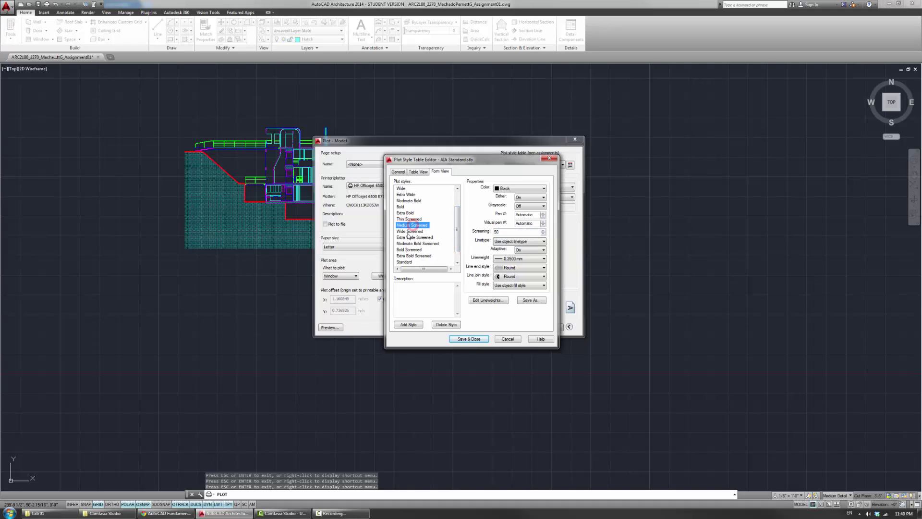
left_click(409, 232)
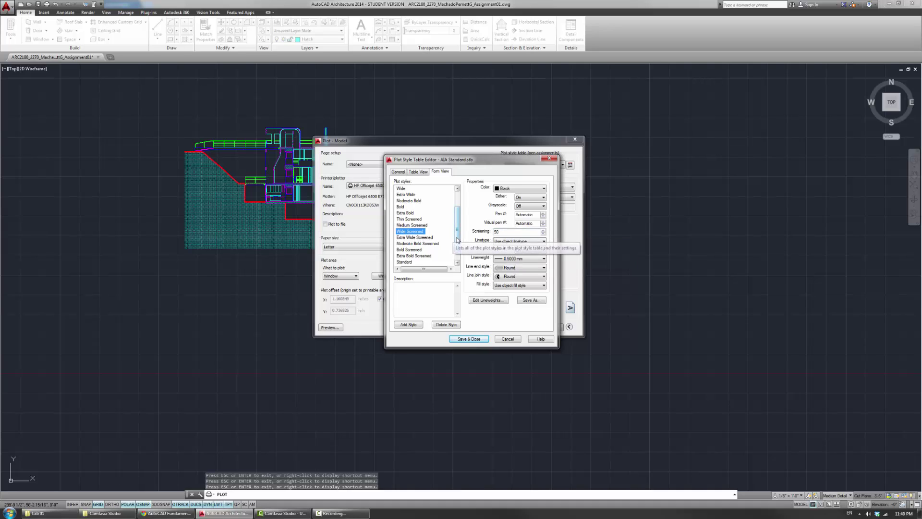
Step: Review the Bold Screened, Extra Bold Screened (Screening 50) and Extra Bold styles, then save and close the table
scroll(449, 239, "down", 2)
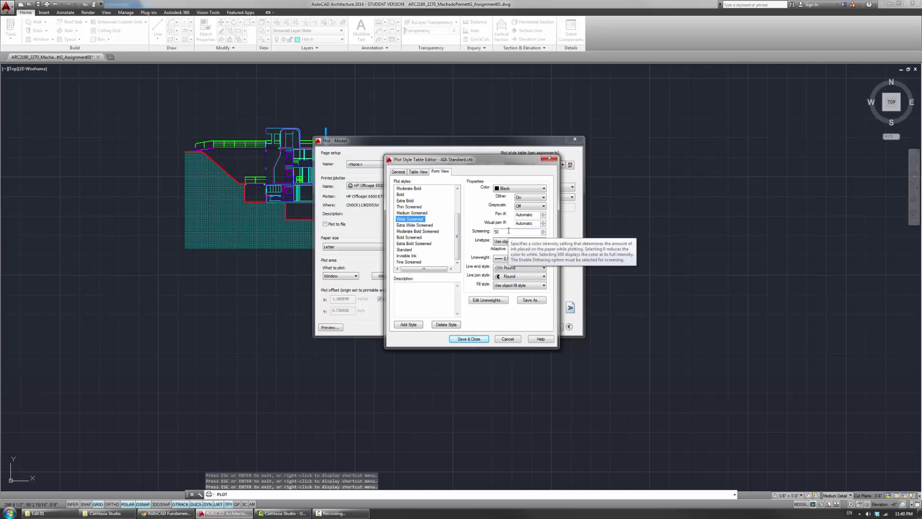
scroll(456, 228, "up", 2)
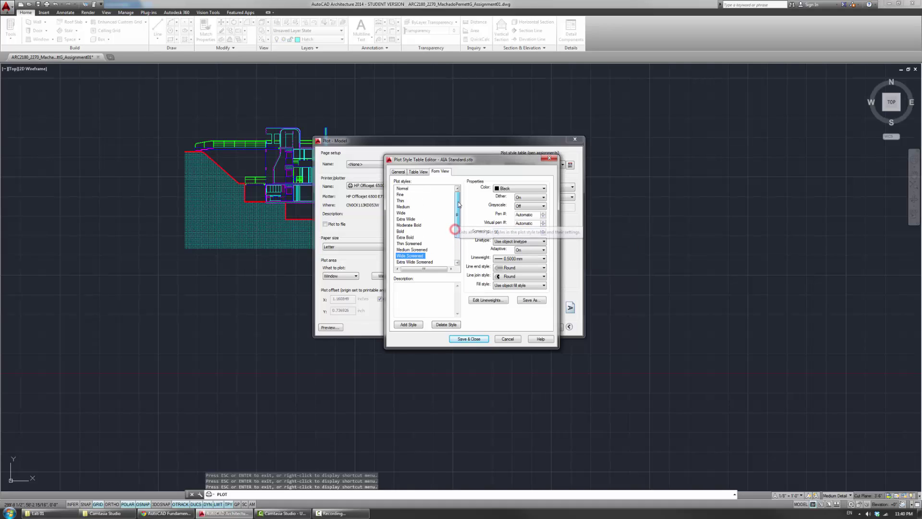
scroll(455, 230, "down", 2)
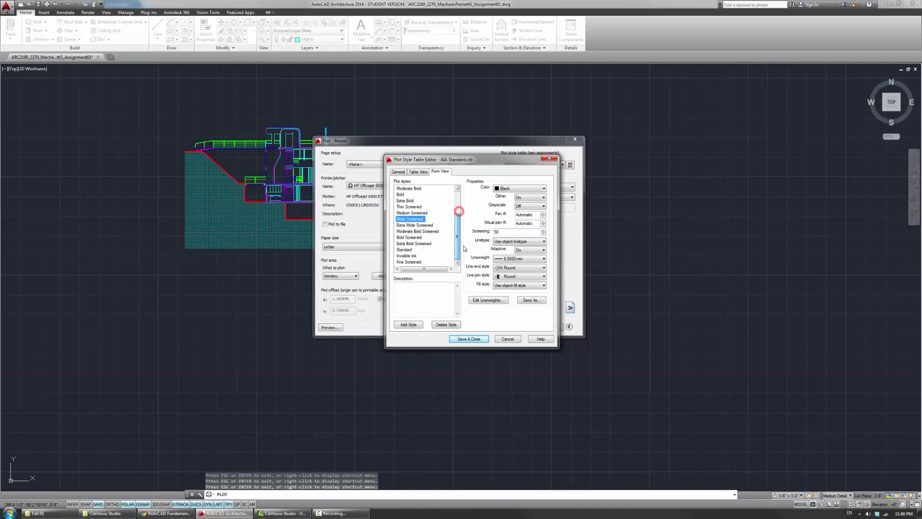
left_click(419, 238)
left_click(416, 225)
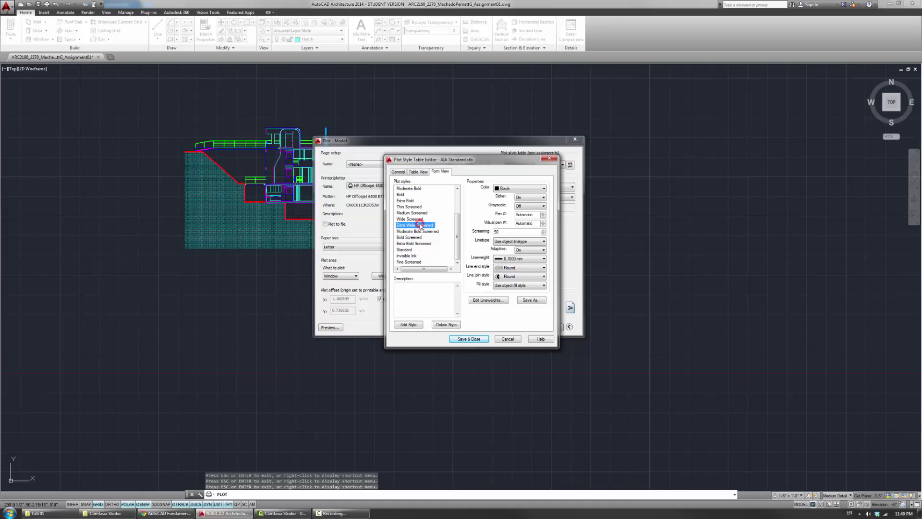
left_click(407, 256)
left_click(411, 244)
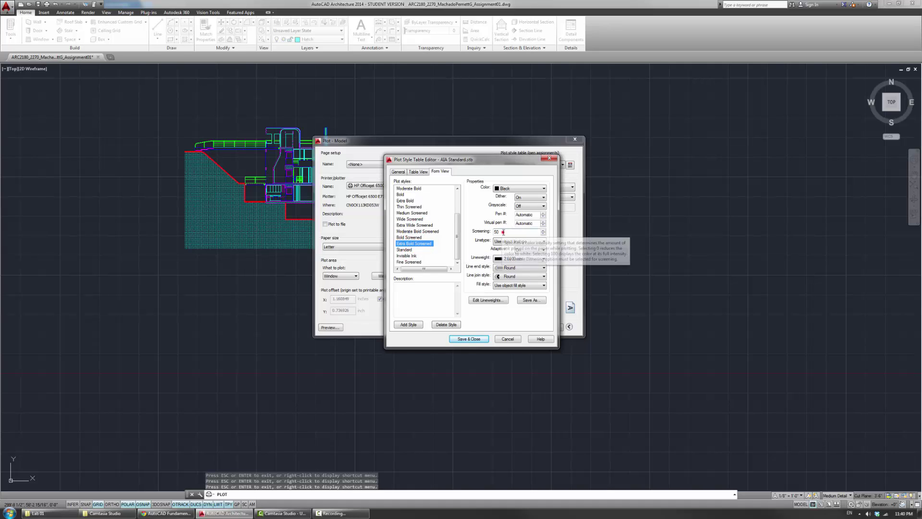
double_click(502, 230)
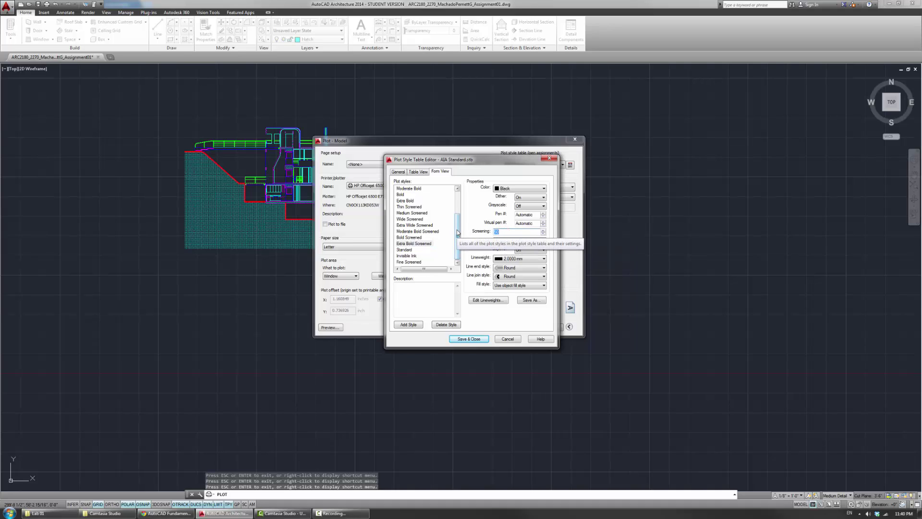
left_click_drag(457, 232, 458, 211)
left_click(422, 225)
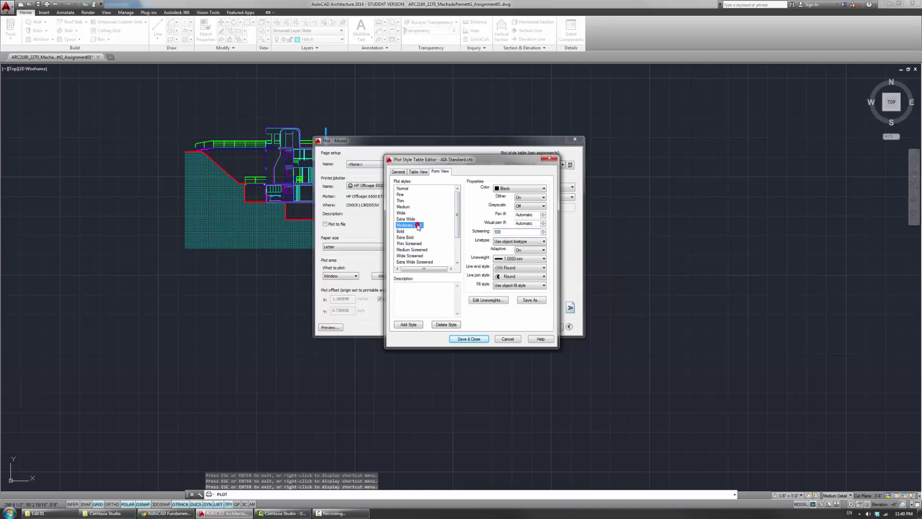
left_click(398, 207)
left_click(402, 238)
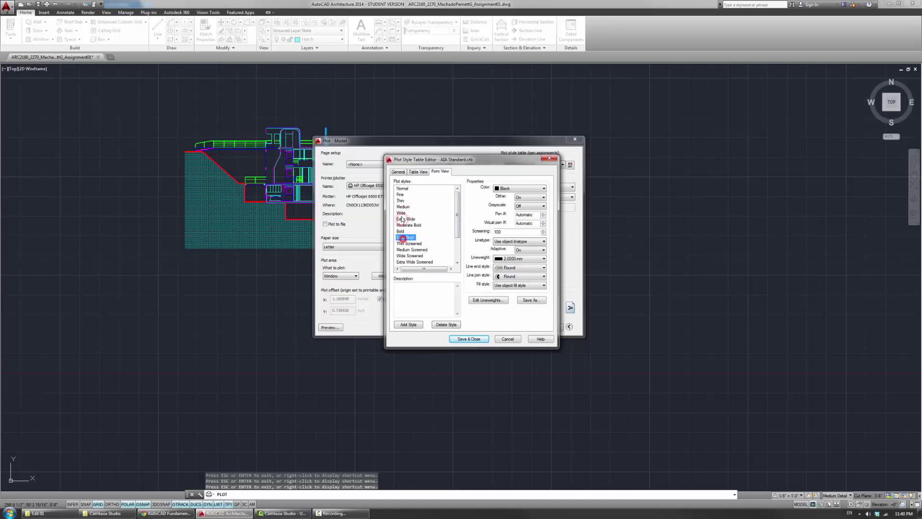
left_click(403, 219)
left_click(400, 201)
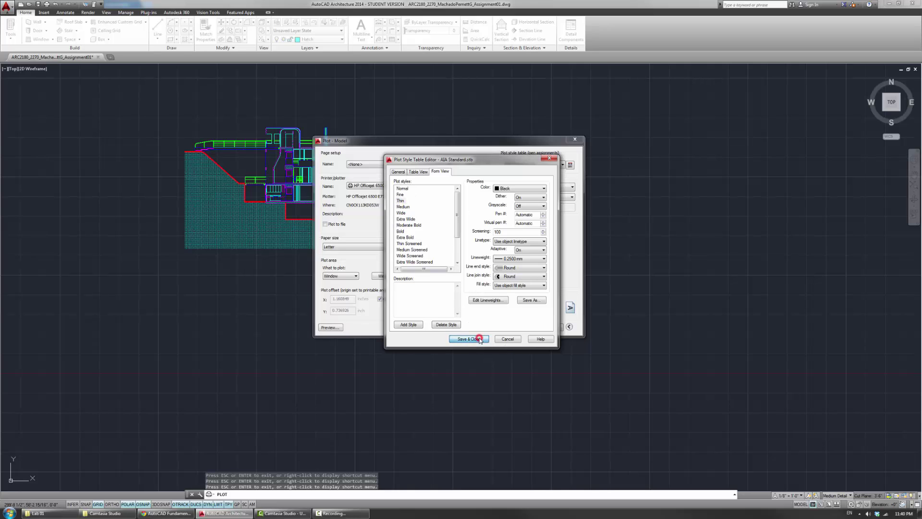
left_click(479, 339)
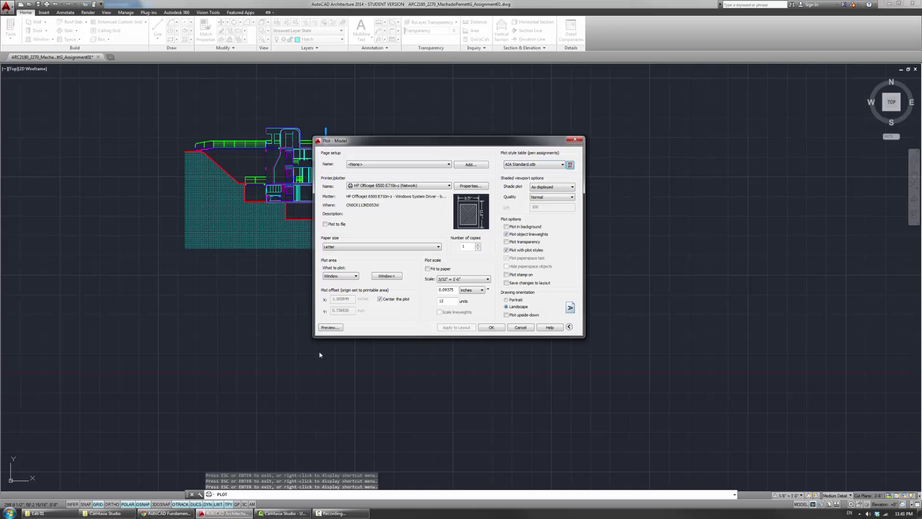
Step: Apply the plot settings to the layout, cancel the Plot dialog, and frame the whole hillside section
left_click(464, 327)
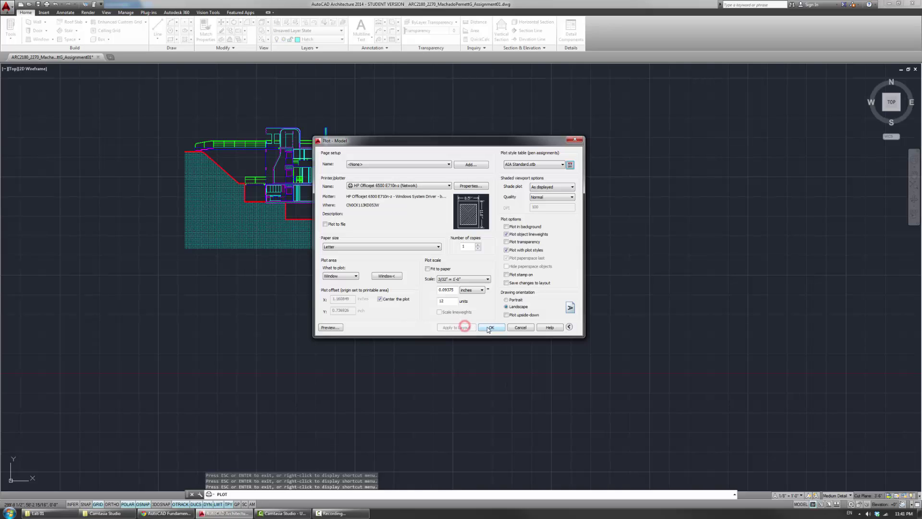
left_click(444, 327)
left_click(519, 327)
scroll(297, 201, "up", 6)
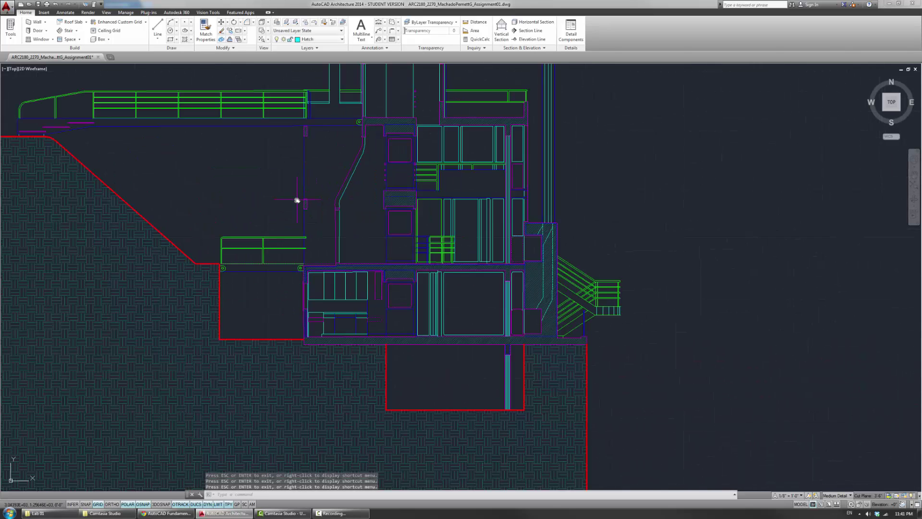
scroll(297, 200, "down", 2)
middle_click_drag(303, 199, 344, 213)
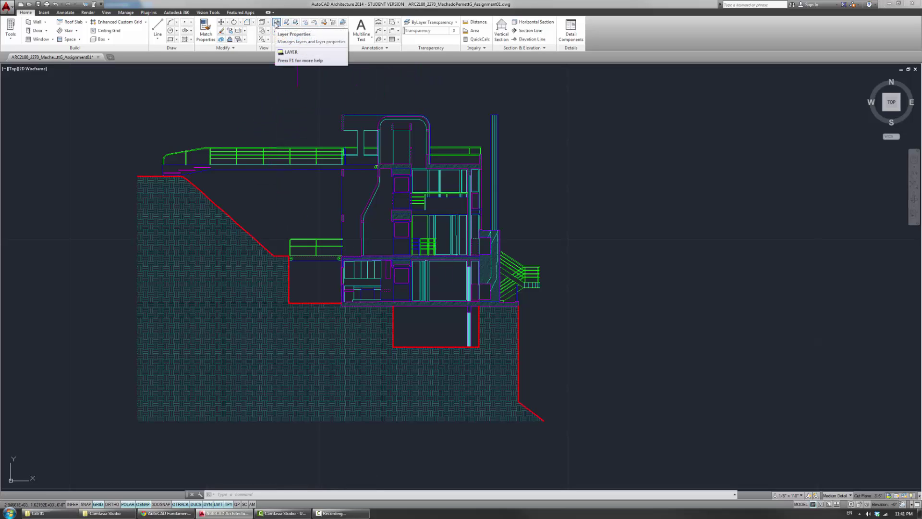
Step: In Layer Properties, set Hill to Extra Wide, Cut Elements to Wide and Near Elements to Medium
left_click(277, 22)
mouse_move(279, 234)
left_mouse_down()
mouse_move(217, 147)
mouse_move(193, 136)
left_mouse_up()
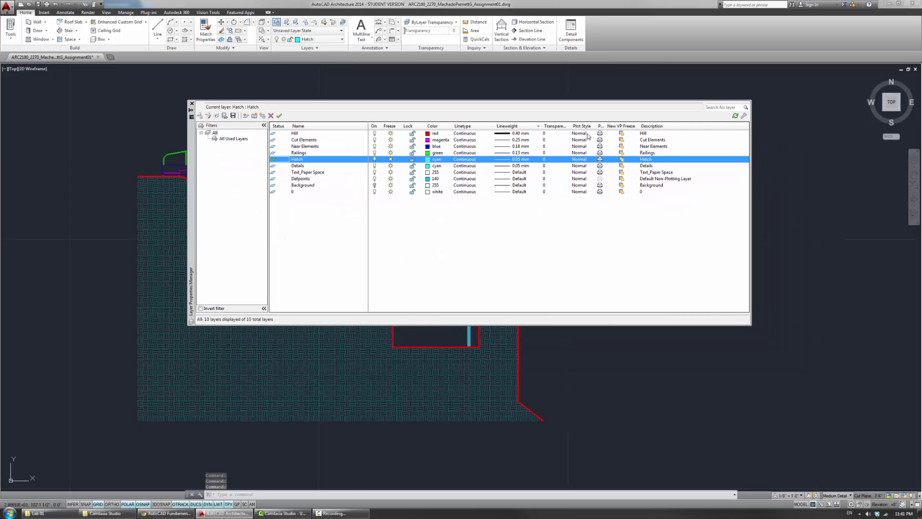
left_click_drag(595, 126, 607, 125)
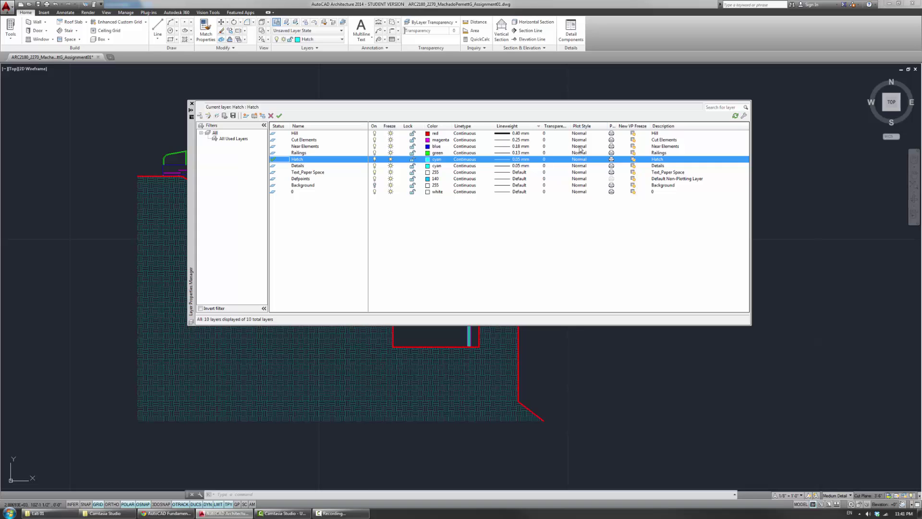
left_click(579, 133)
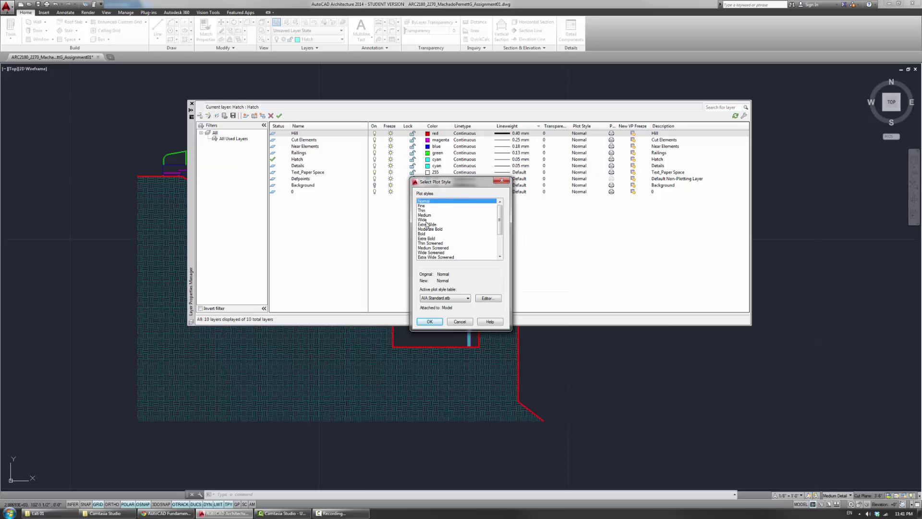
left_click(427, 224)
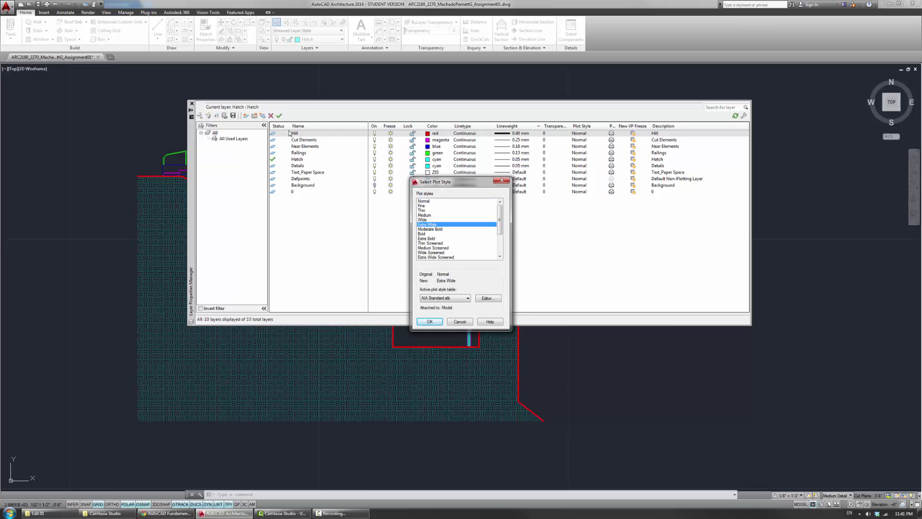
left_click(431, 321)
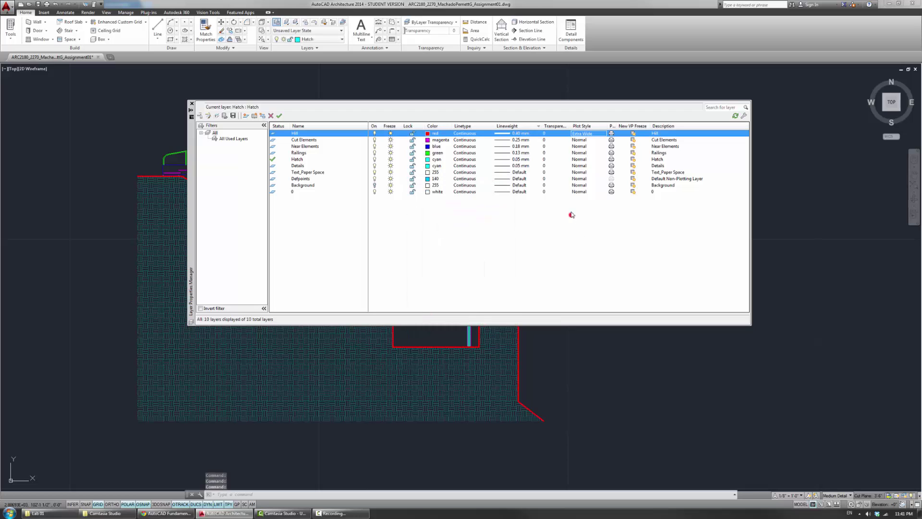
left_click(579, 140)
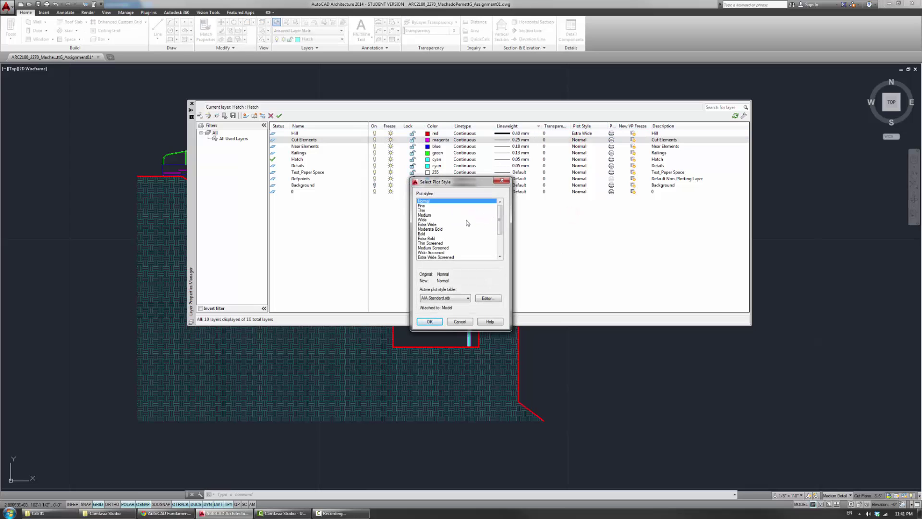
left_click(423, 220)
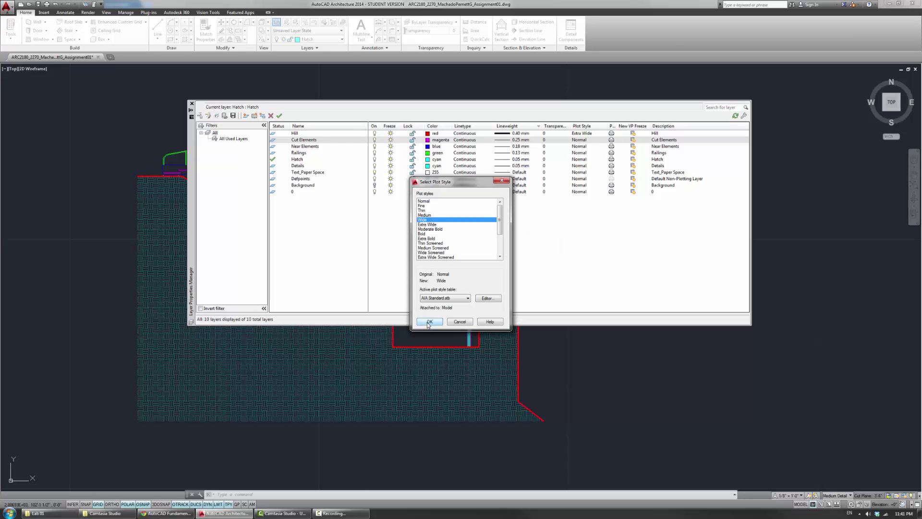
left_click(427, 321)
left_click(578, 146)
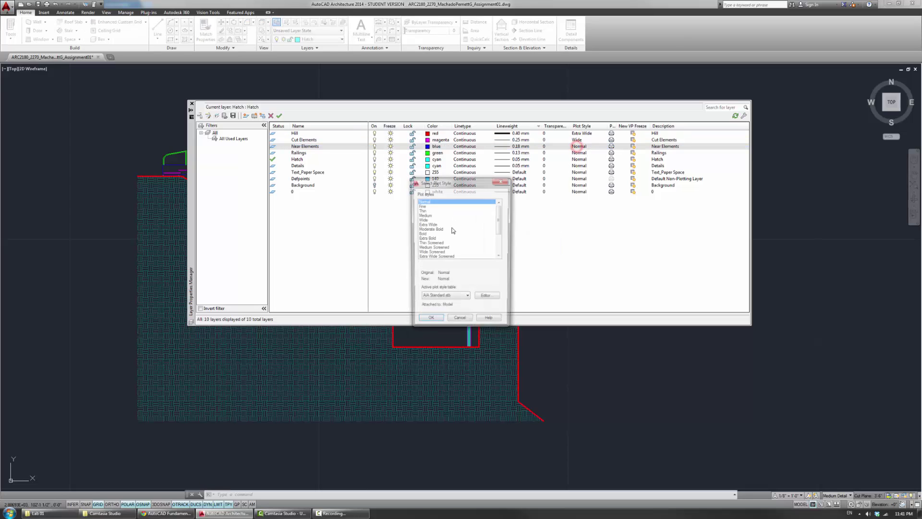
left_click(425, 215)
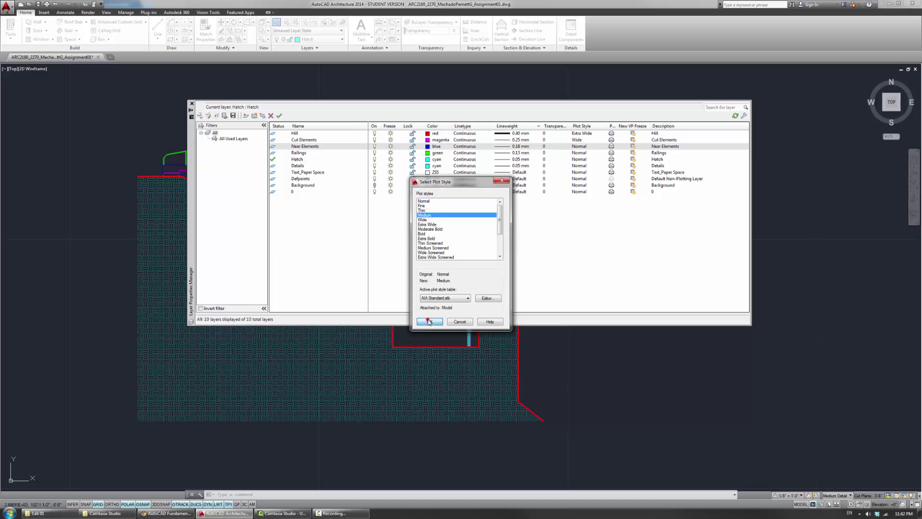
left_click(428, 320)
Step: Give the Railings, Hatch and Details layers the Fine plot style
left_click(578, 153)
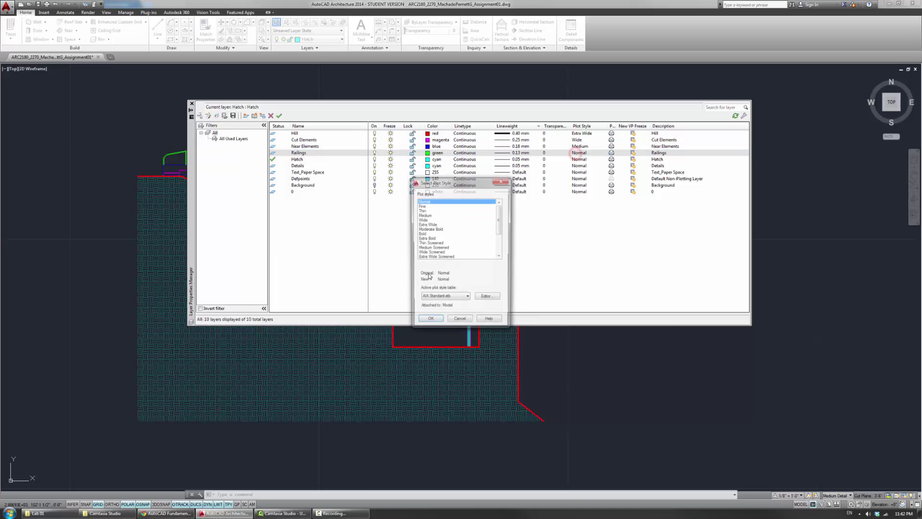
left_click(429, 210)
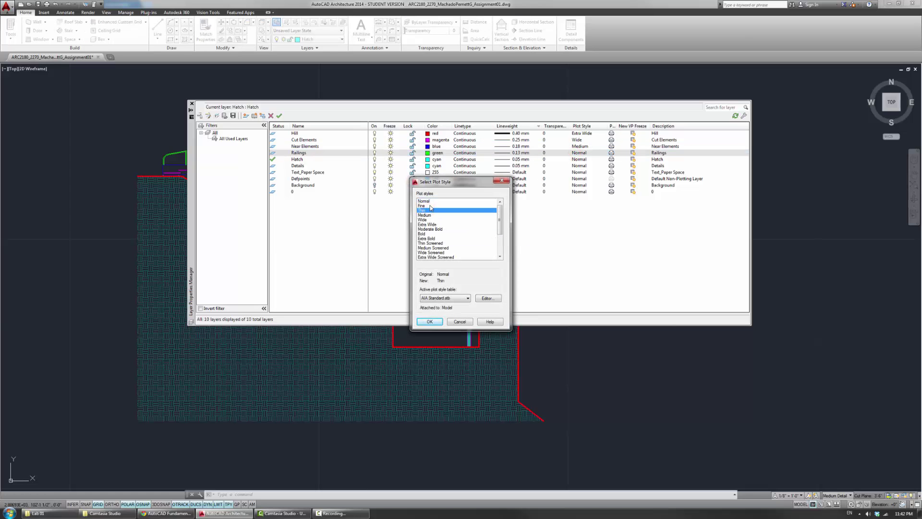
left_click(429, 206)
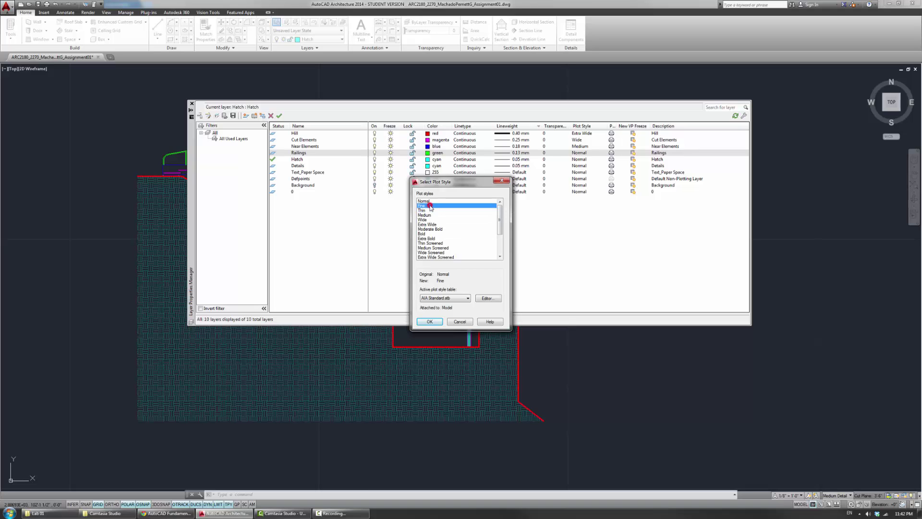
left_click(430, 322)
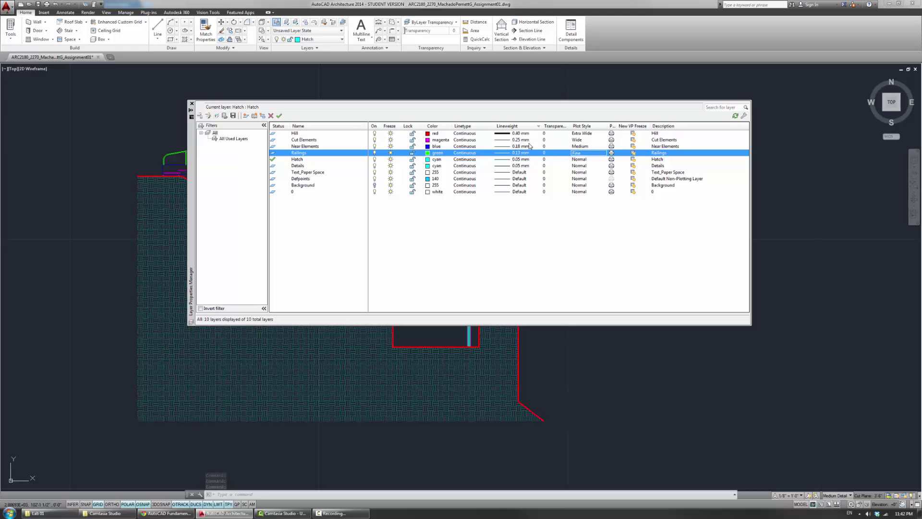
left_click(578, 161)
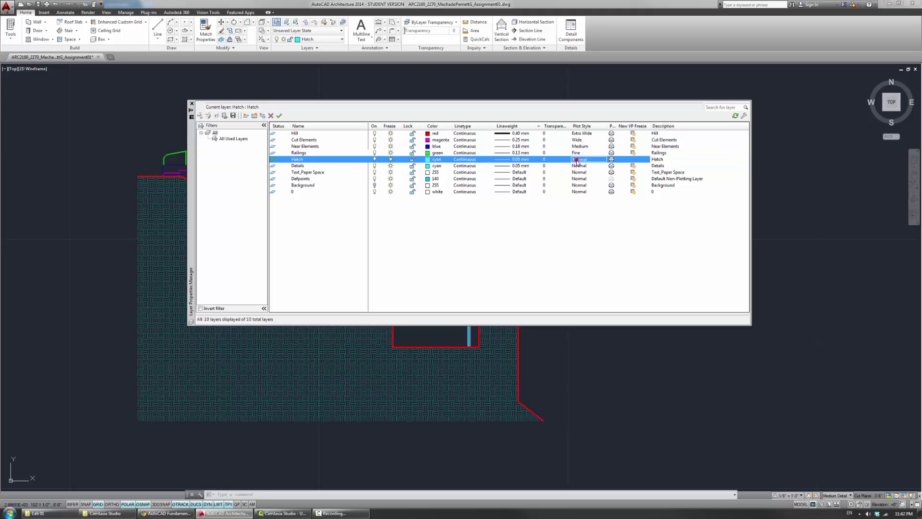
left_click(578, 161)
left_click(431, 205)
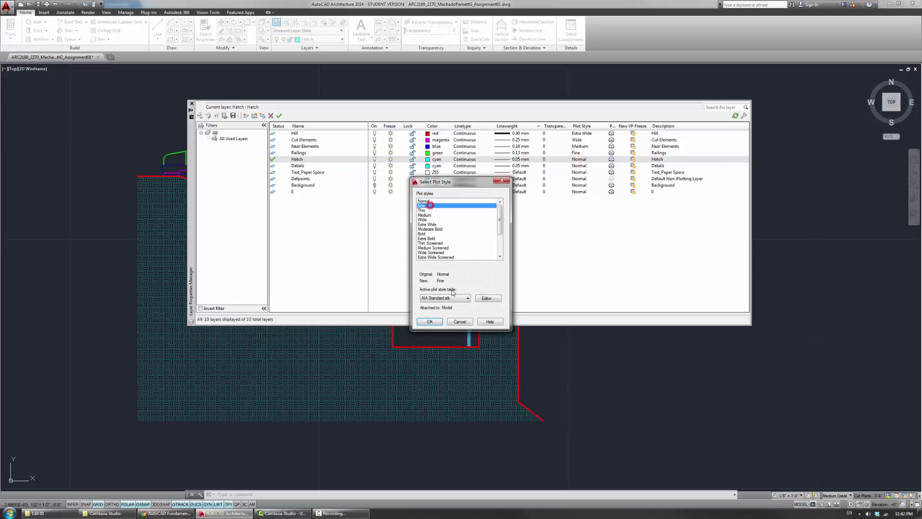
left_click(429, 322)
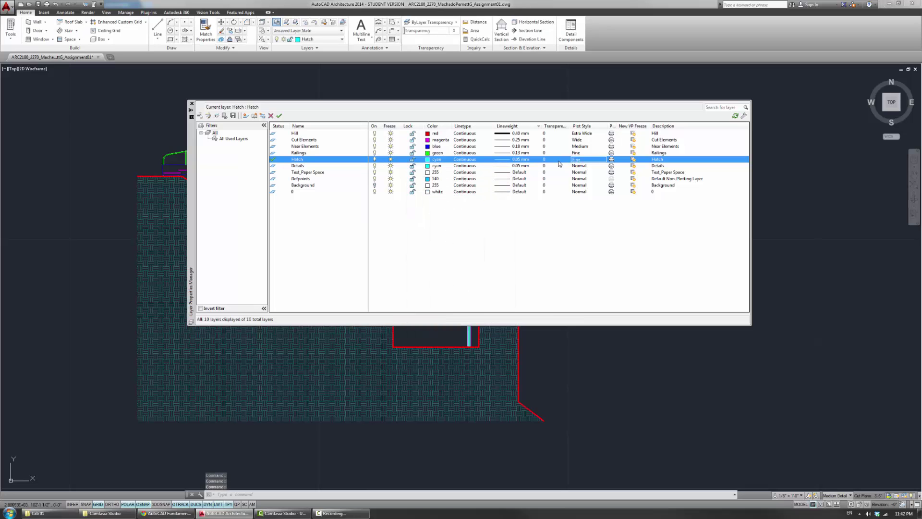
left_click(583, 165)
left_click(583, 166)
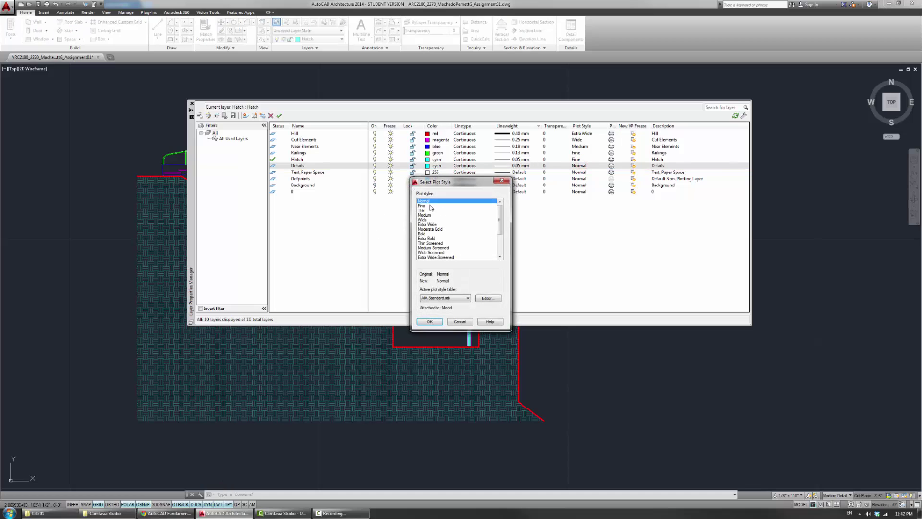
left_click(428, 206)
left_click(430, 321)
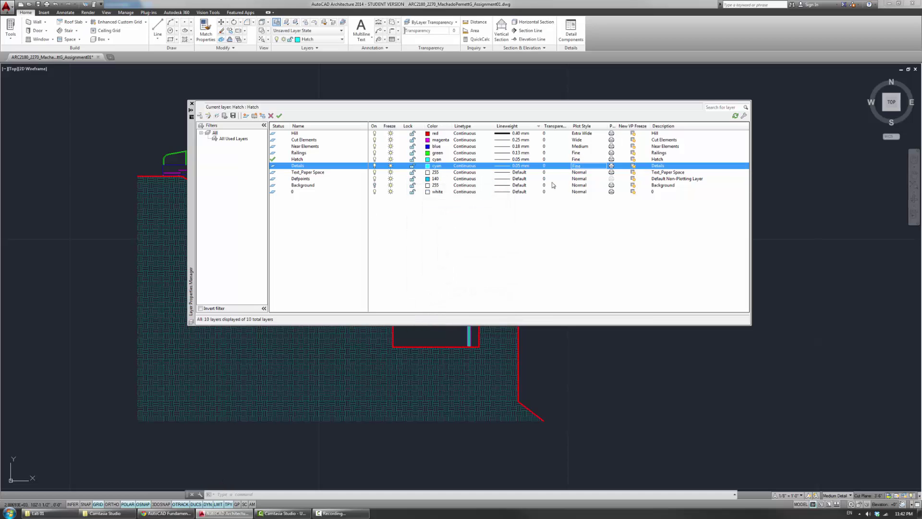
Step: Change the Hatch layer's plot style to Thin Screened and close the layer manager
left_click(578, 159)
left_click(578, 159)
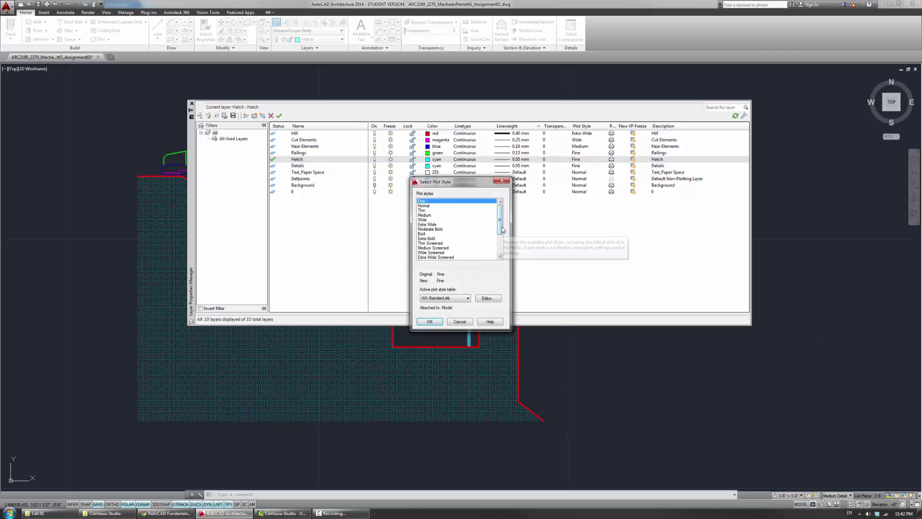
scroll(500, 225, "down", 2)
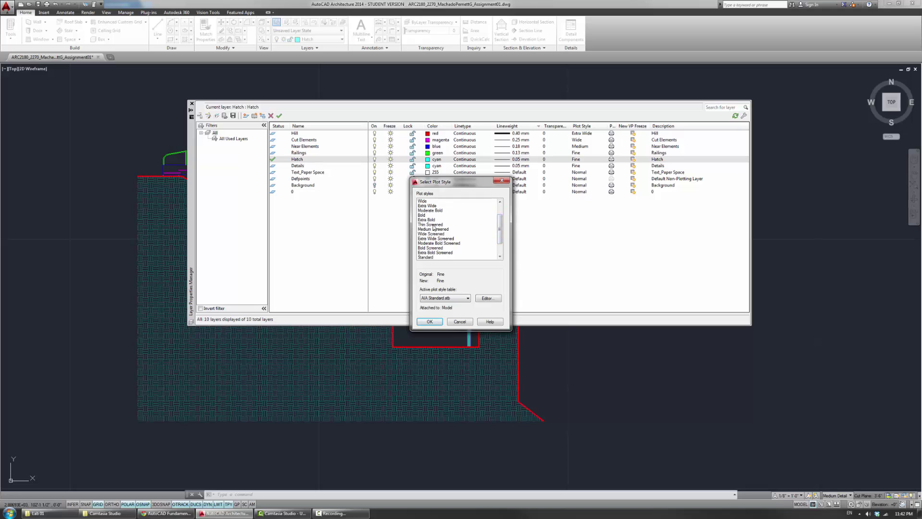
left_click(432, 225)
left_click(430, 322)
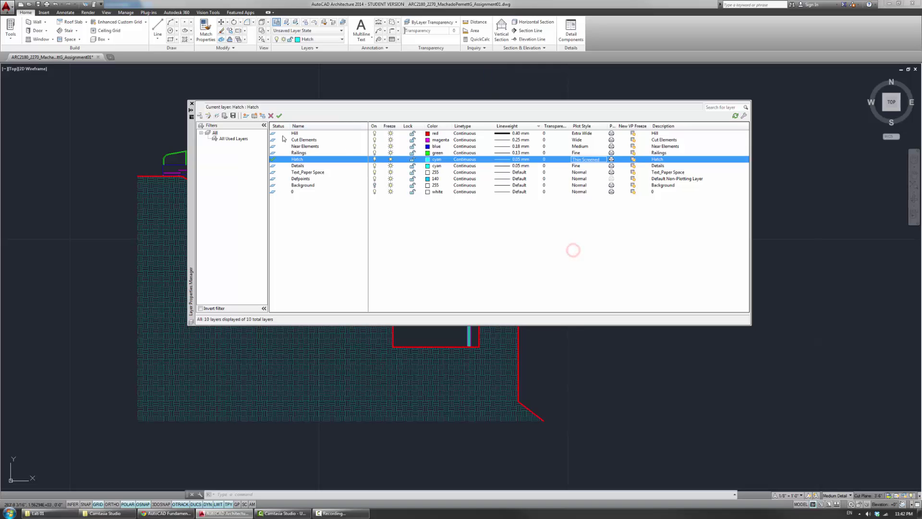
left_click(191, 103)
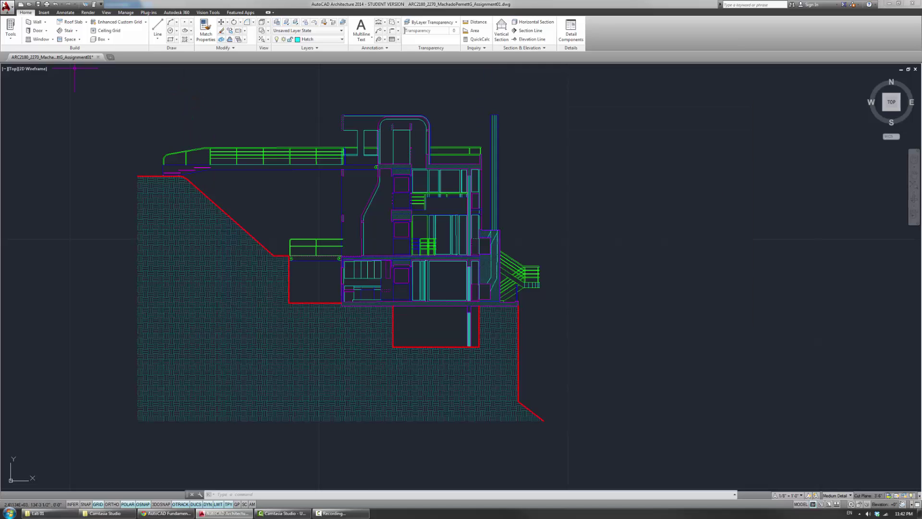
Step: Open Plot from the application menu and preview the section sheet with the new layer plot styles
left_click(7, 6)
left_click(26, 136)
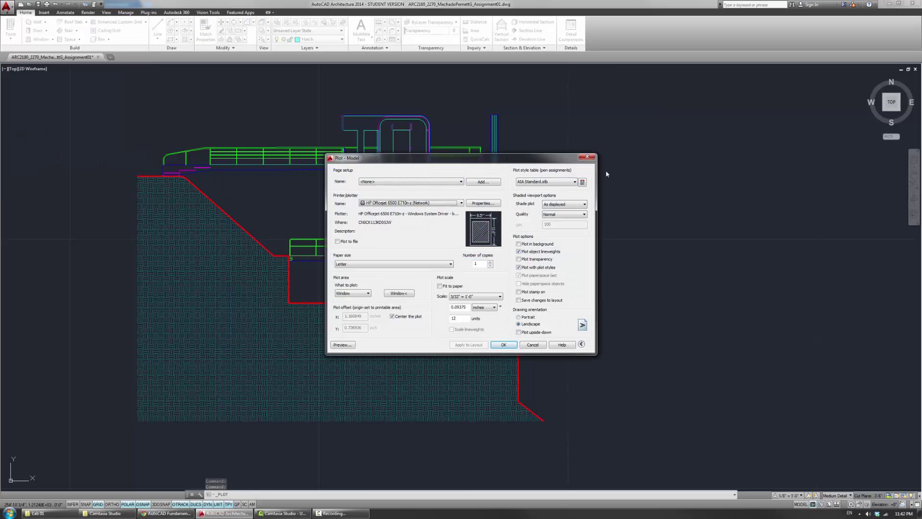
left_click(343, 344)
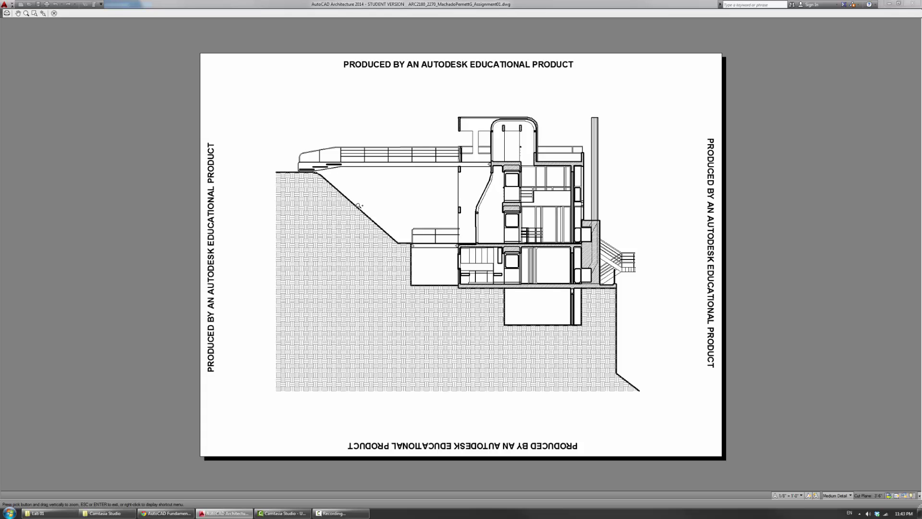
right_click(383, 192)
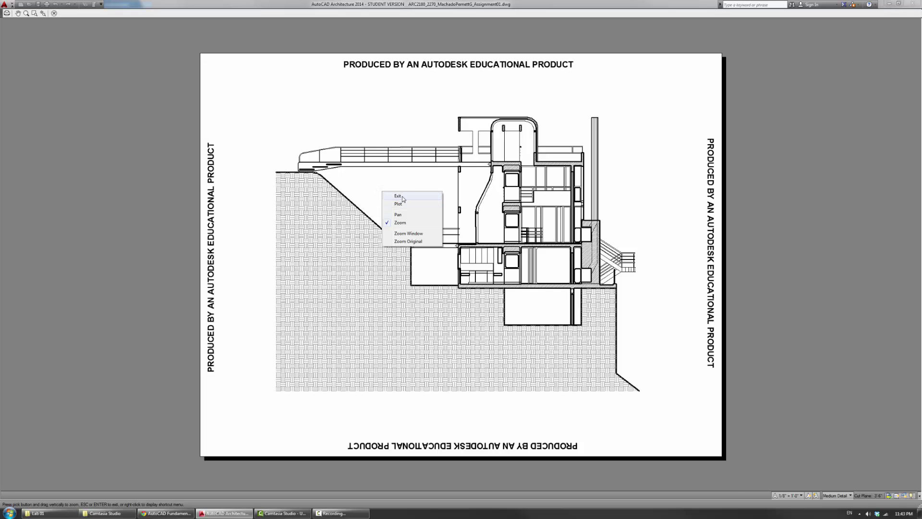
left_click(402, 196)
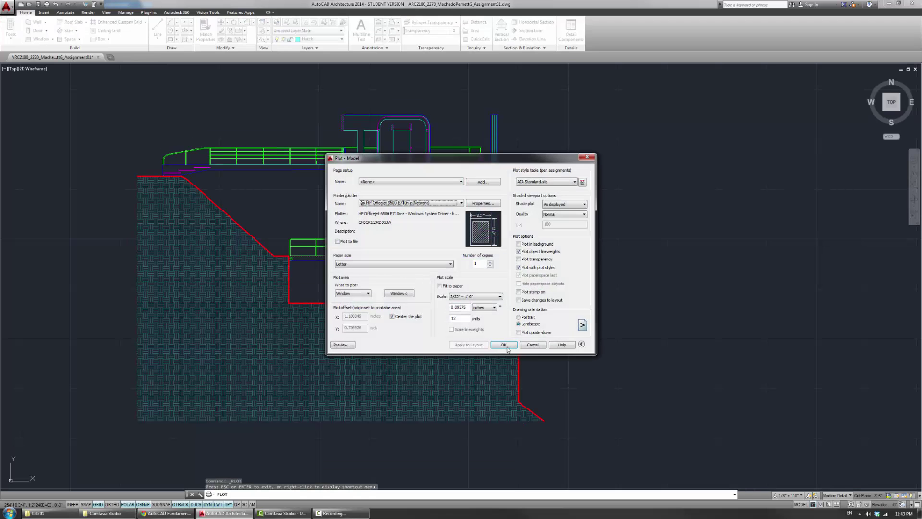
Step: Send the section to the printer, pan it back into view, and dismiss the plot-complete notice
left_click(504, 345)
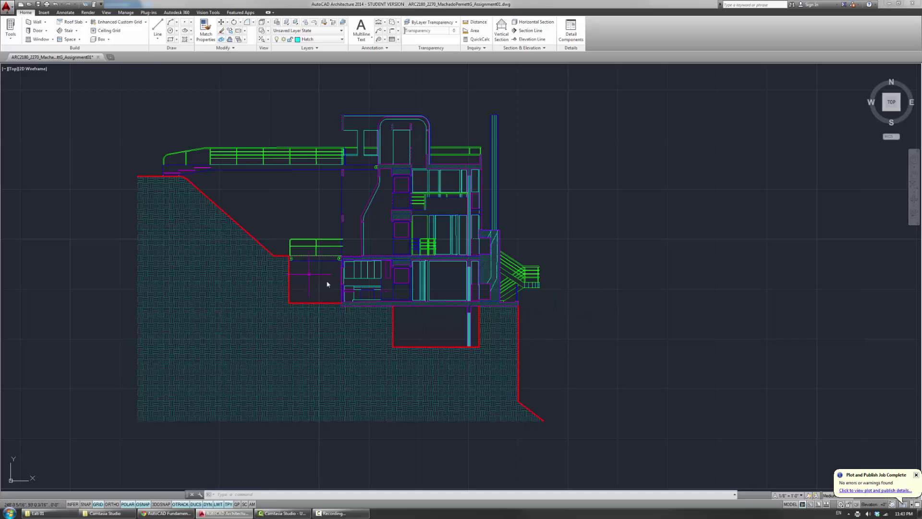
middle_click_drag(330, 282, 382, 289)
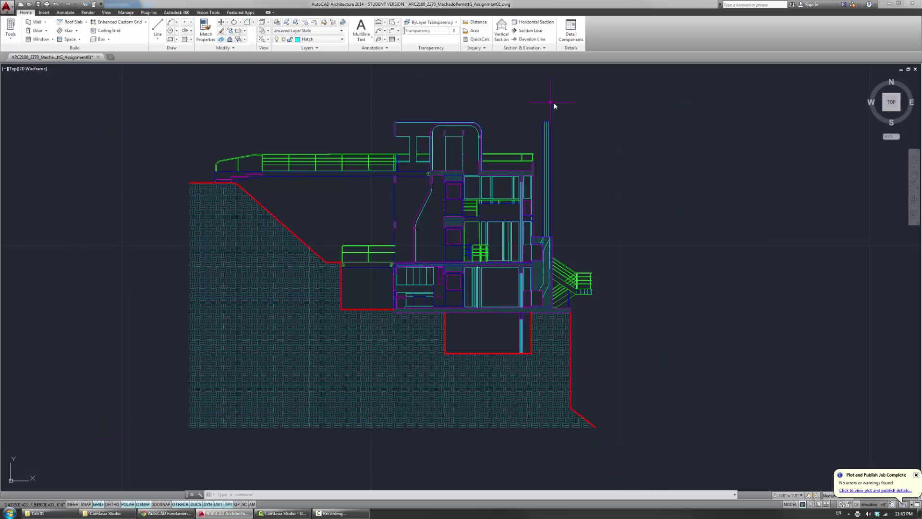
middle_click_drag(279, 387, 290, 360)
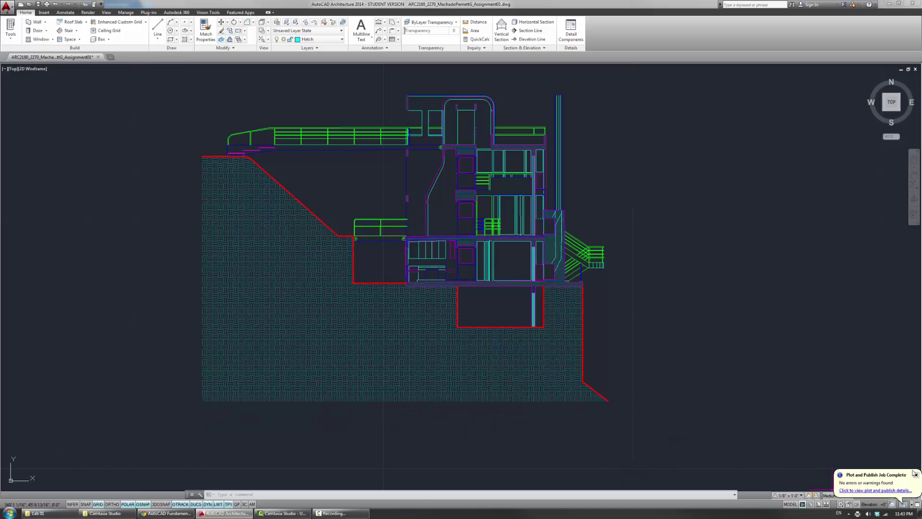
left_click(915, 475)
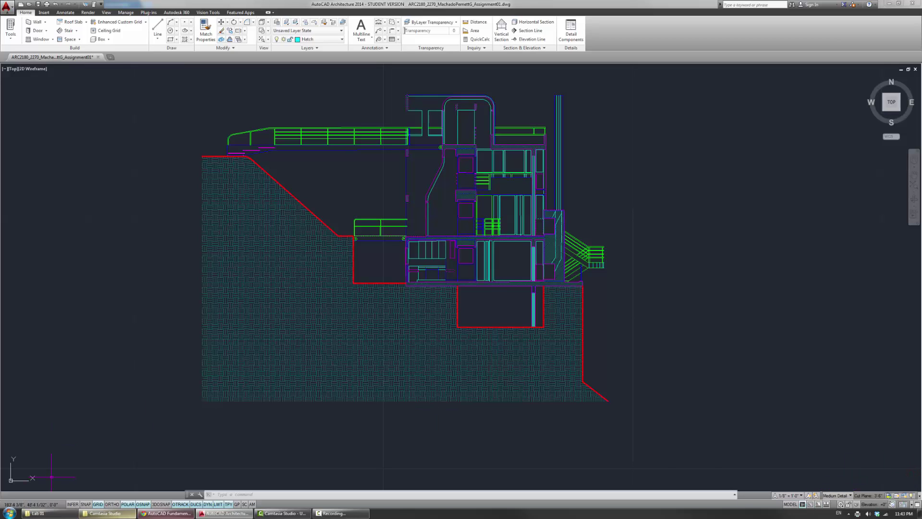
left_click(166, 513)
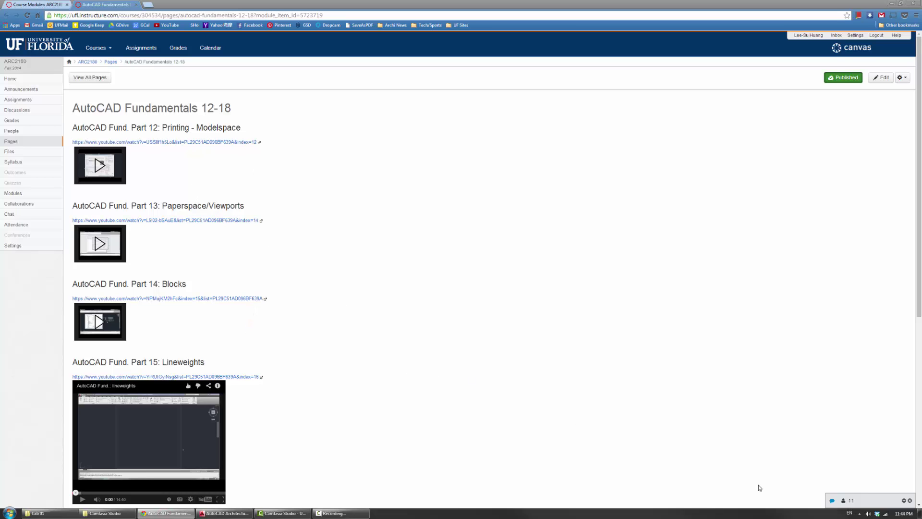
left_click(243, 513)
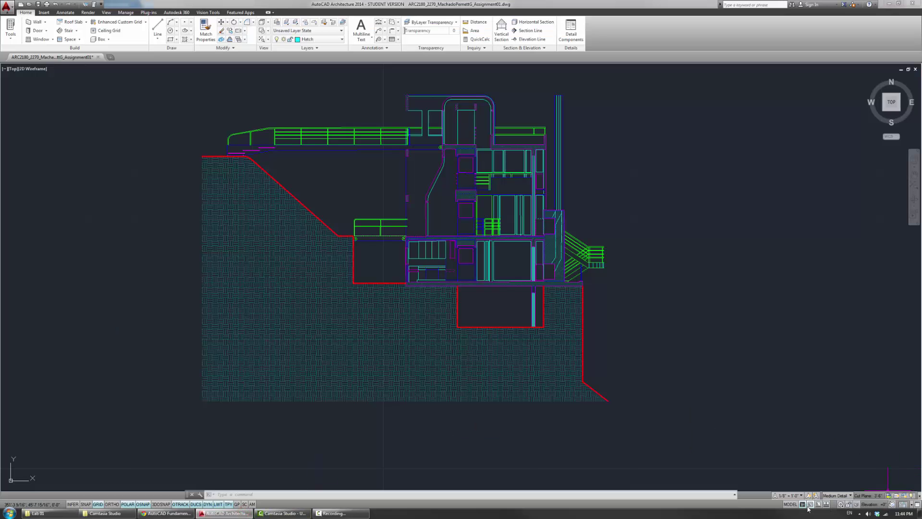
left_click(811, 504)
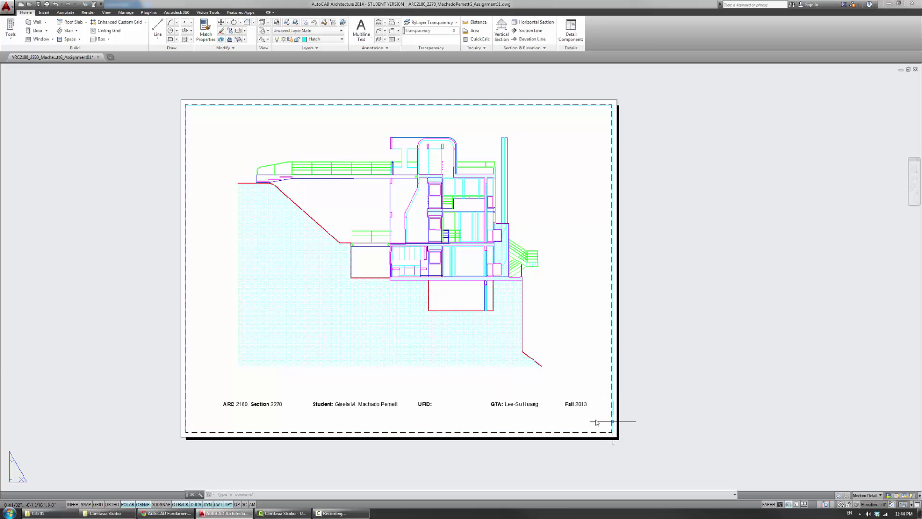
left_click(780, 504)
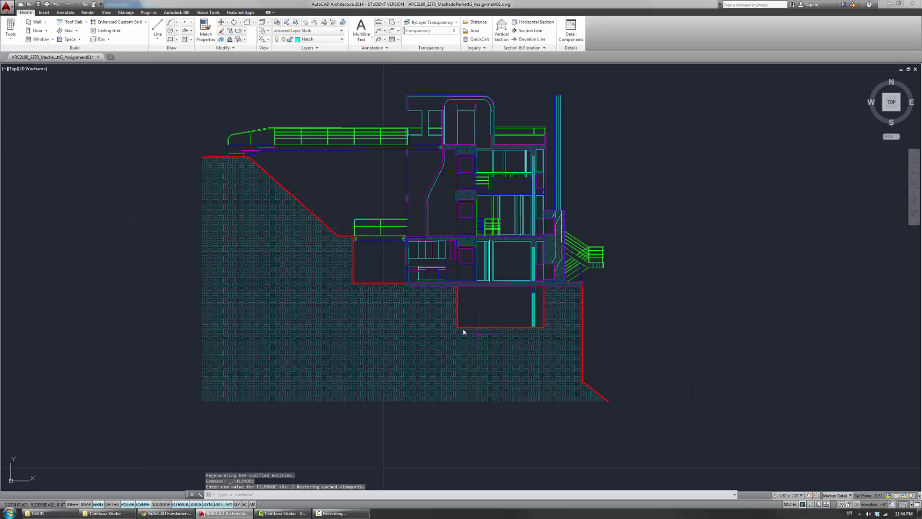